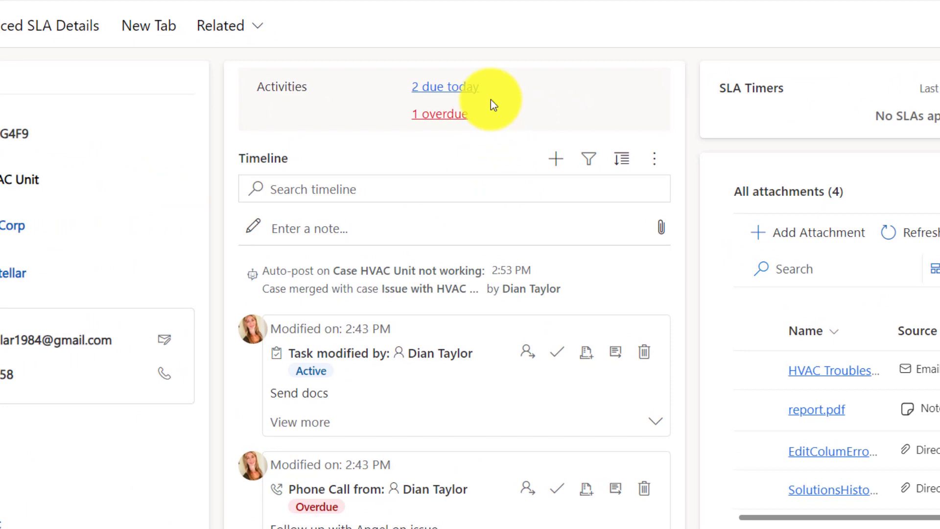
# - Preview the 2 activities due today and 1 overdue, view the full Activities list, then return to Summary
pyautogui.click(455, 90)
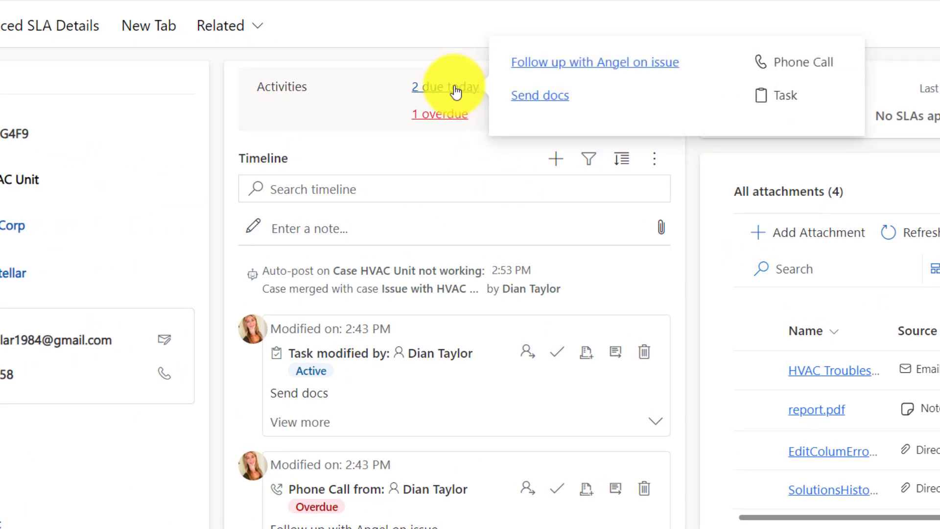
pyautogui.click(456, 118)
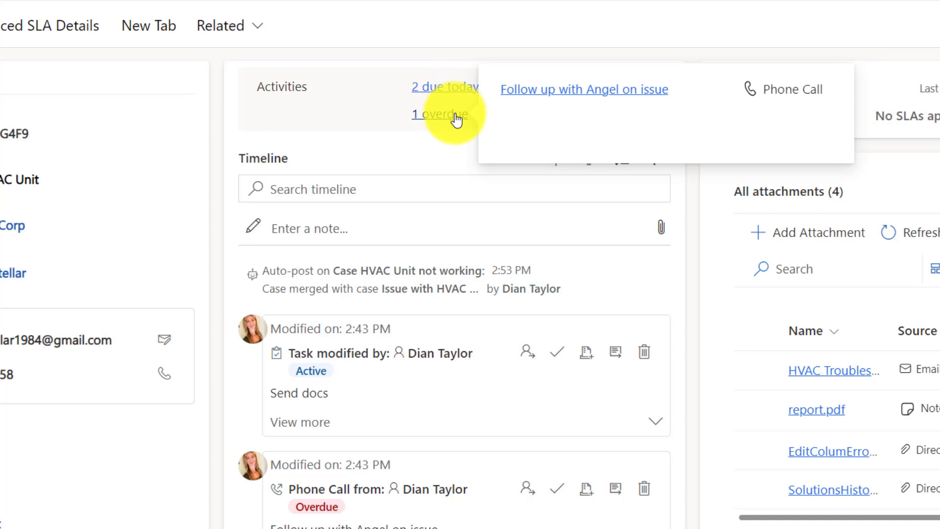
pyautogui.click(426, 92)
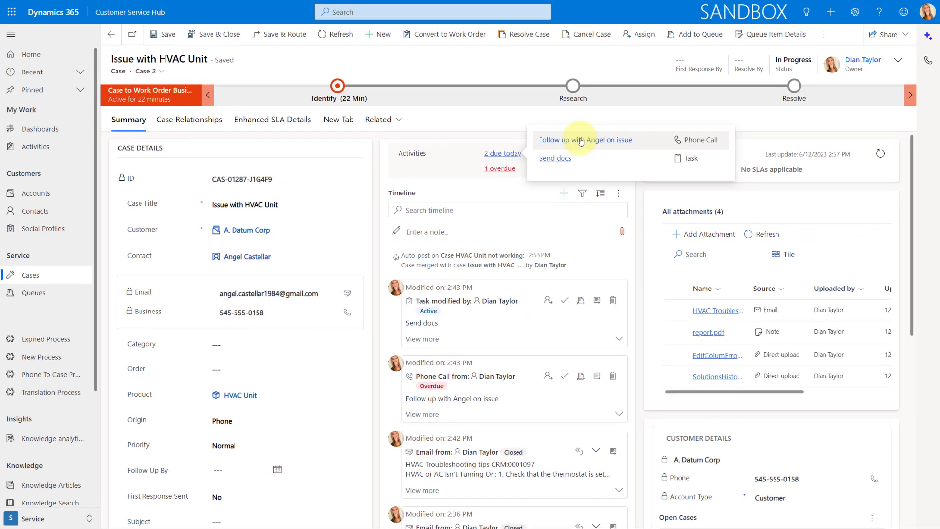
pyautogui.click(584, 65)
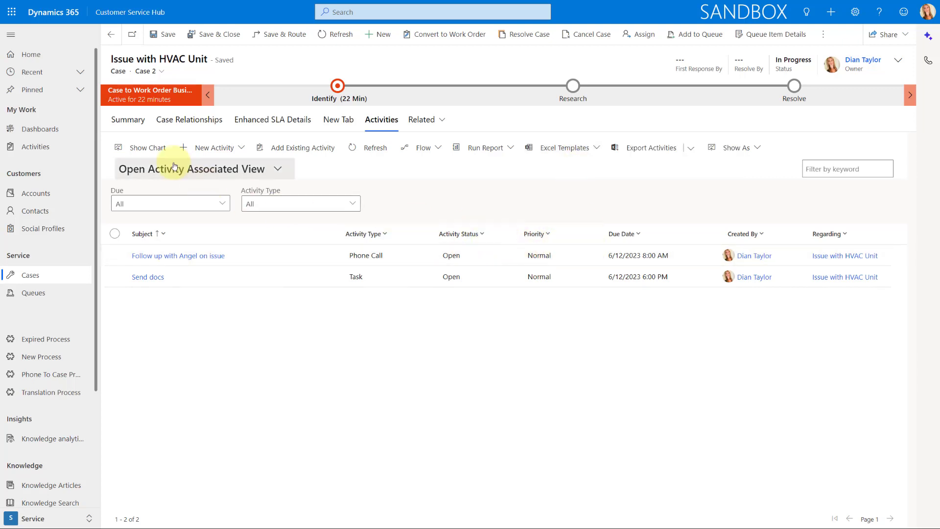
pyautogui.click(131, 120)
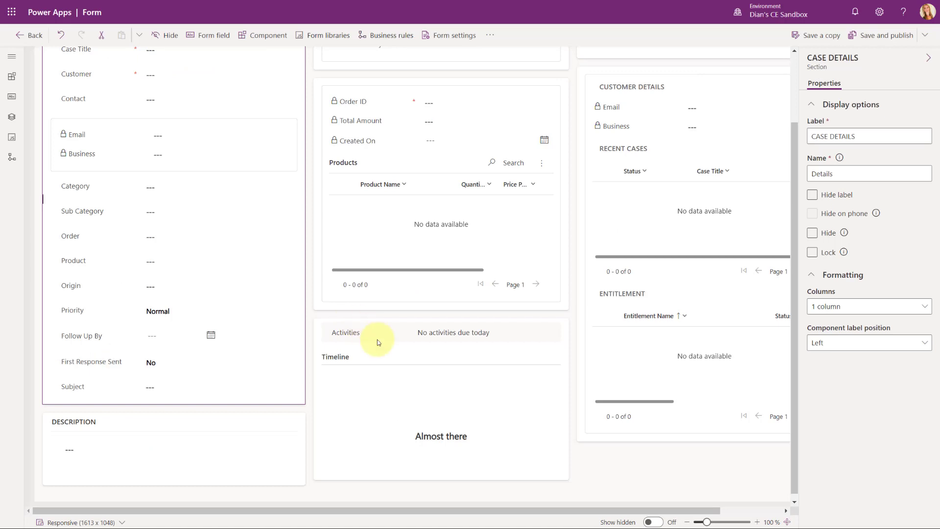
# - Delete the Activities subgrid so only Timeline remains, then show the Components list
pyautogui.click(374, 333)
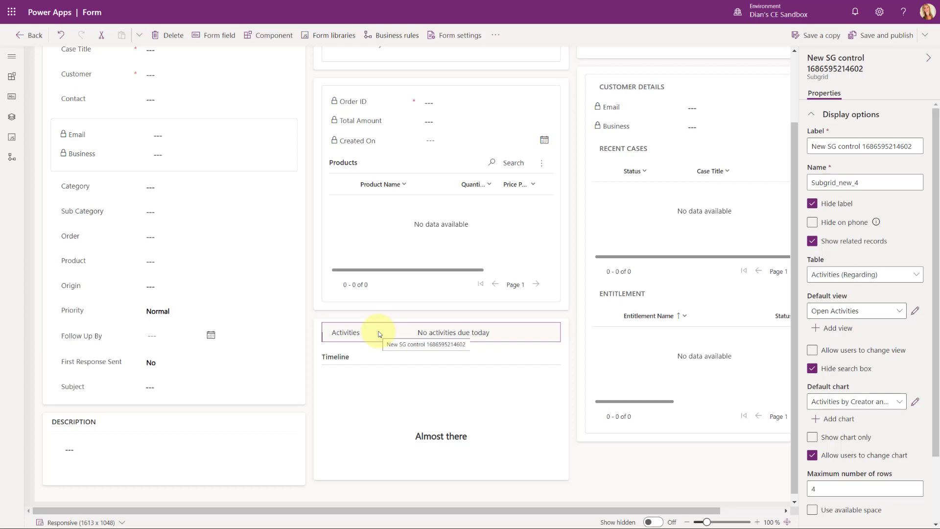
pyautogui.press('Delete')
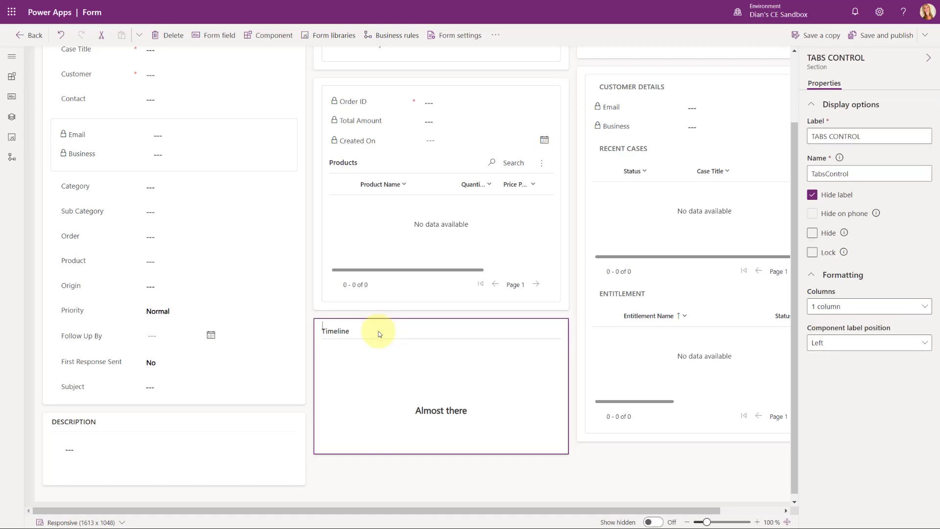
pyautogui.click(19, 65)
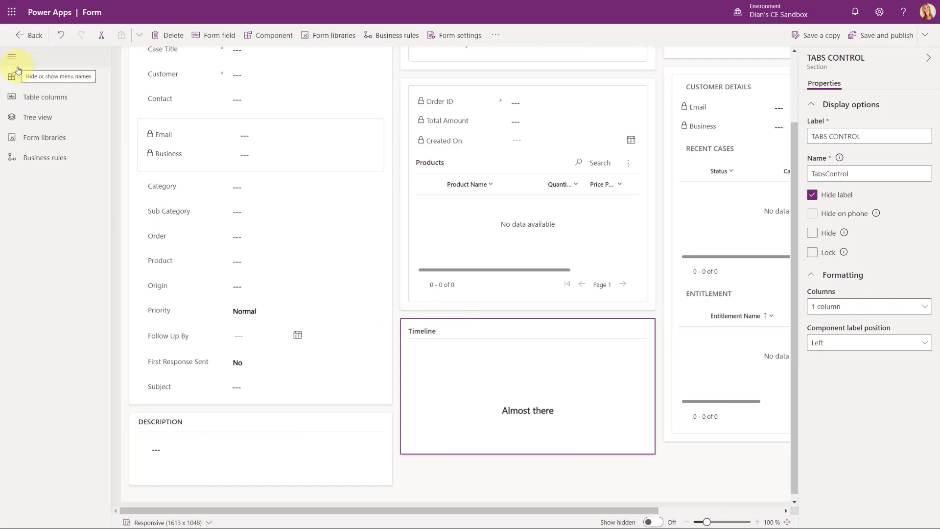
pyautogui.click(41, 78)
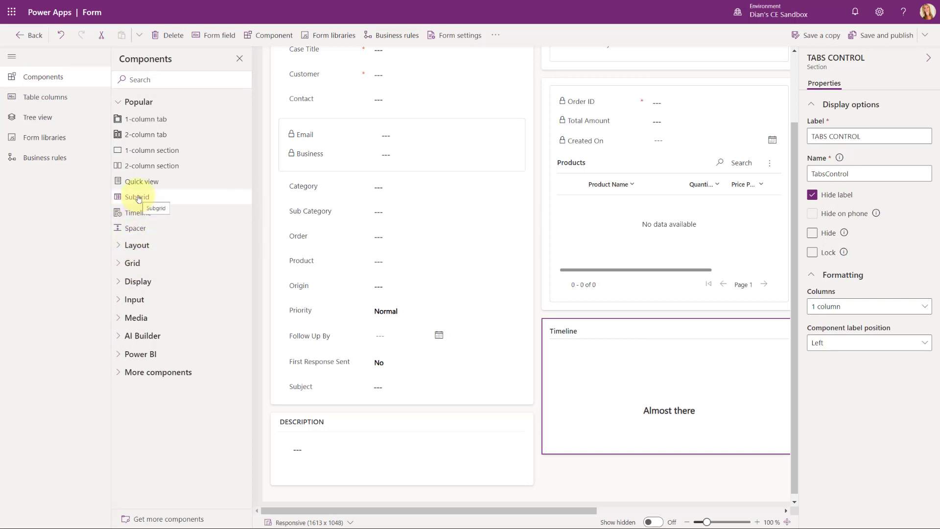
# - Place a subgrid above Timeline showing related Activities (Regarding) with the Open Activities default view
pyautogui.moveTo(138, 199); pyautogui.dragTo(589, 329)
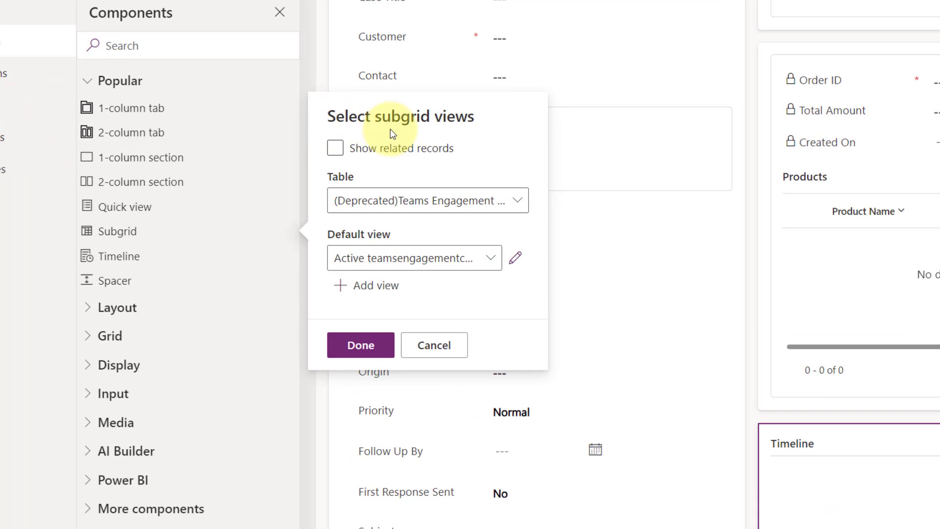
pyautogui.click(334, 149)
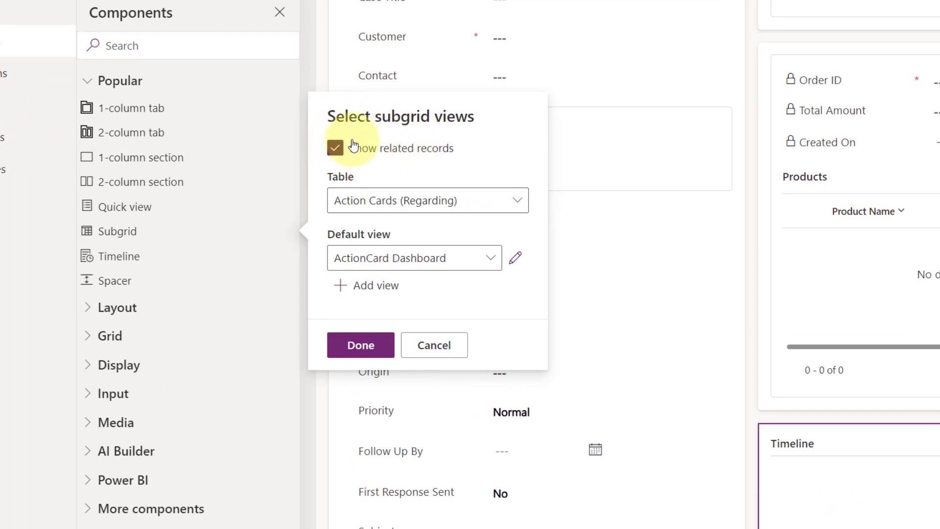
pyautogui.click(350, 200)
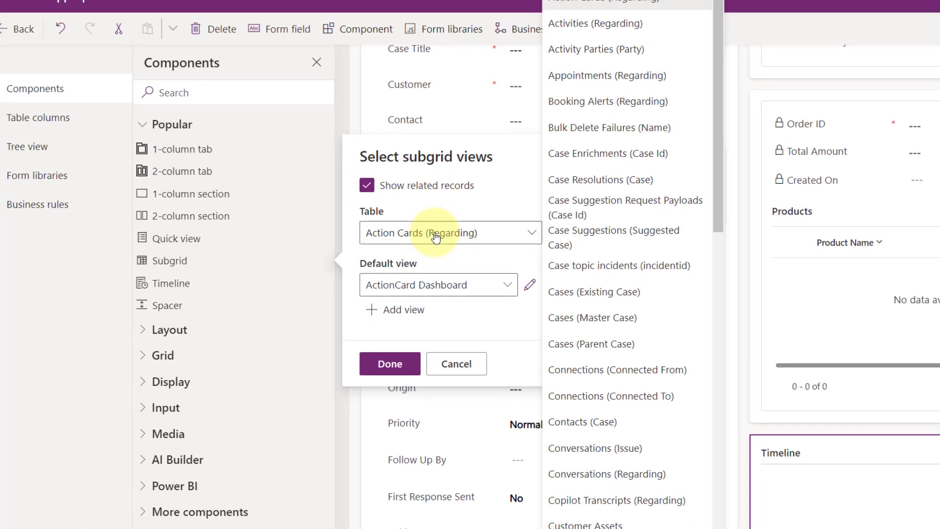
pyautogui.click(563, 24)
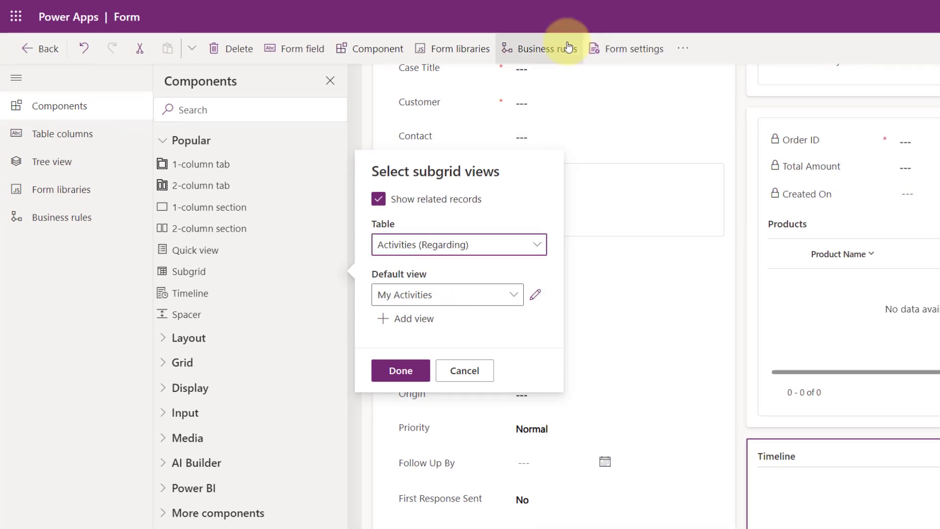
pyautogui.click(501, 294)
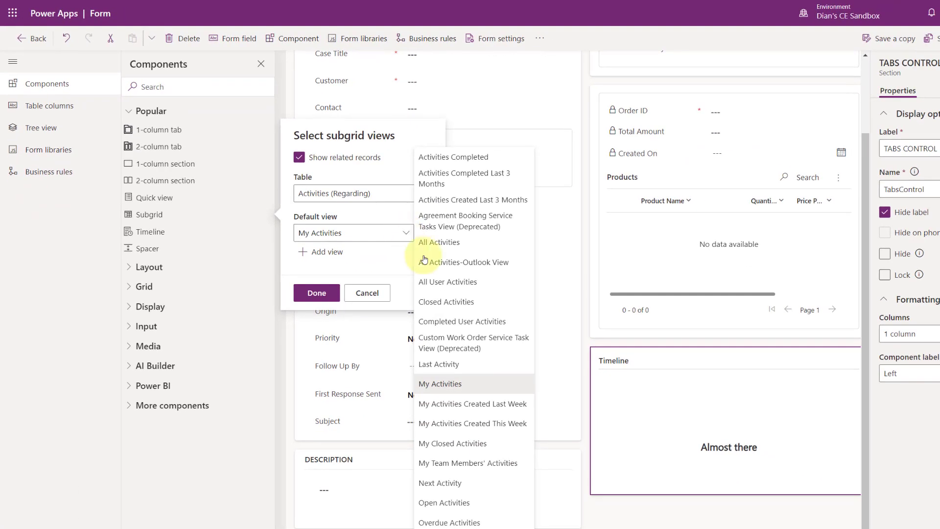
pyautogui.click(439, 502)
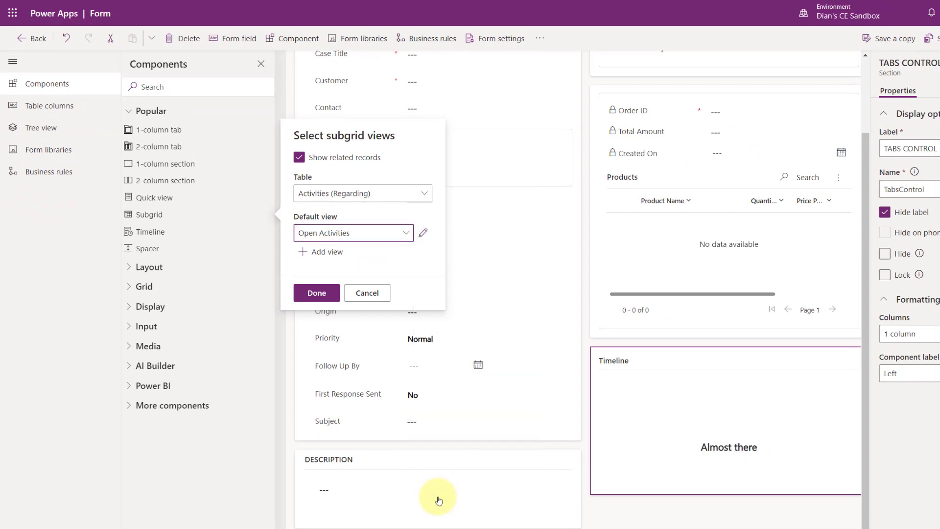
pyautogui.click(316, 292)
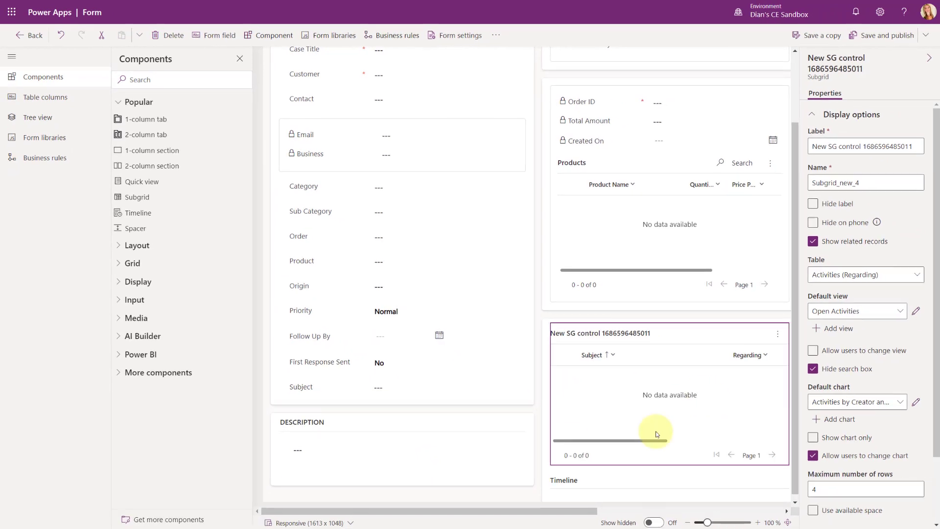
# - Add the Due open activities control to the new subgrid for web, mobile and tablet
pyautogui.hscroll(4, 636, 455)
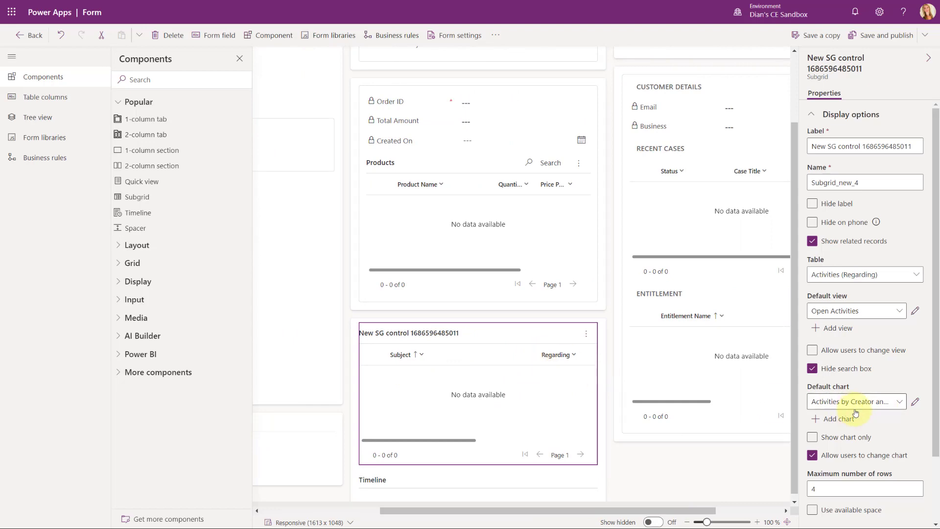
pyautogui.scroll(-2, 847, 416)
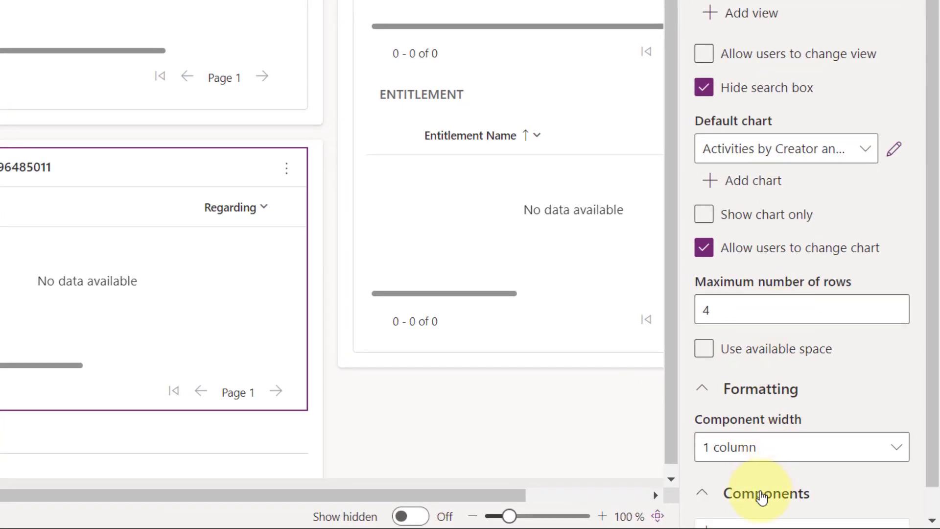
pyautogui.scroll(-1, 794, 478)
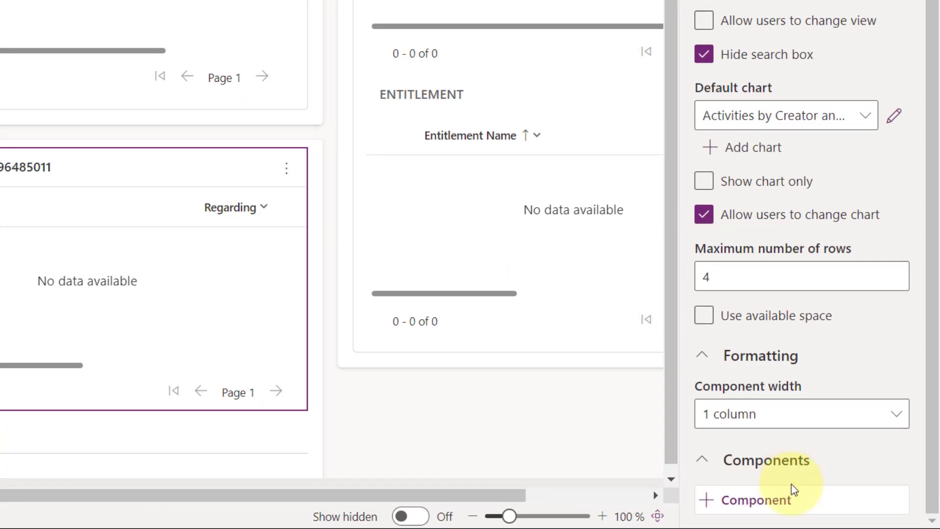
pyautogui.click(753, 502)
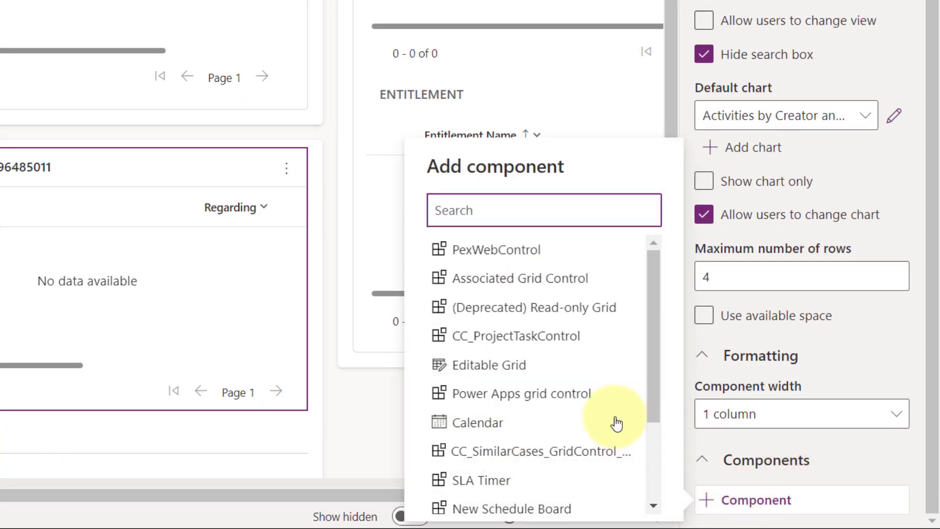
pyautogui.moveTo(651, 340)
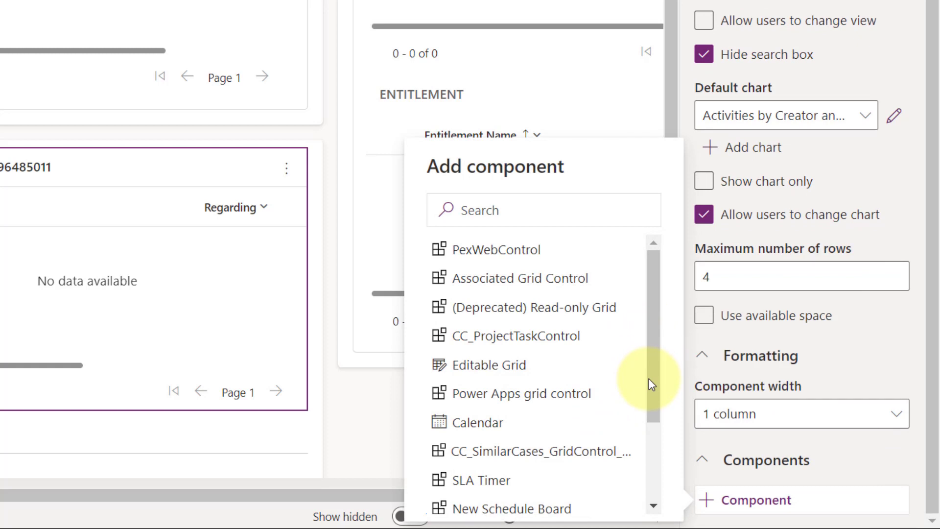
pyautogui.moveTo(655, 367); pyautogui.dragTo(647, 453)
pyautogui.moveTo(448, 508)
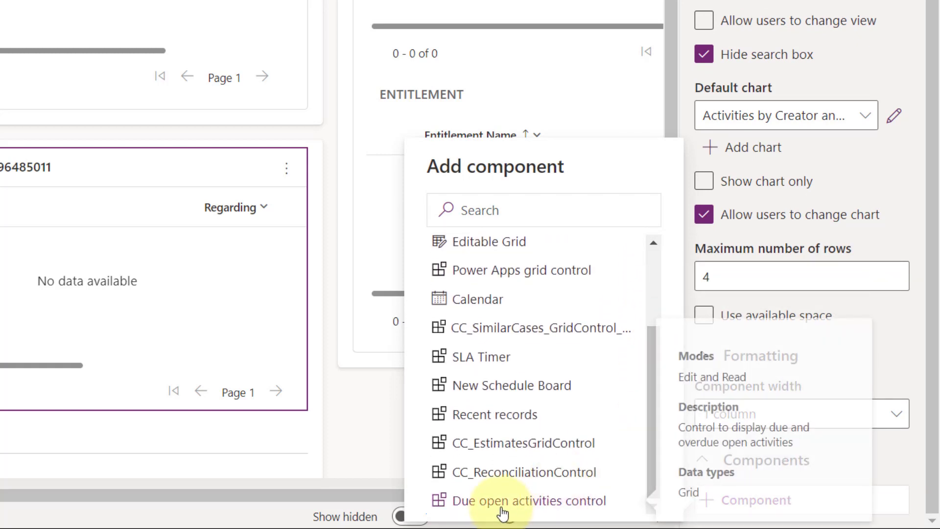
pyautogui.click(498, 508)
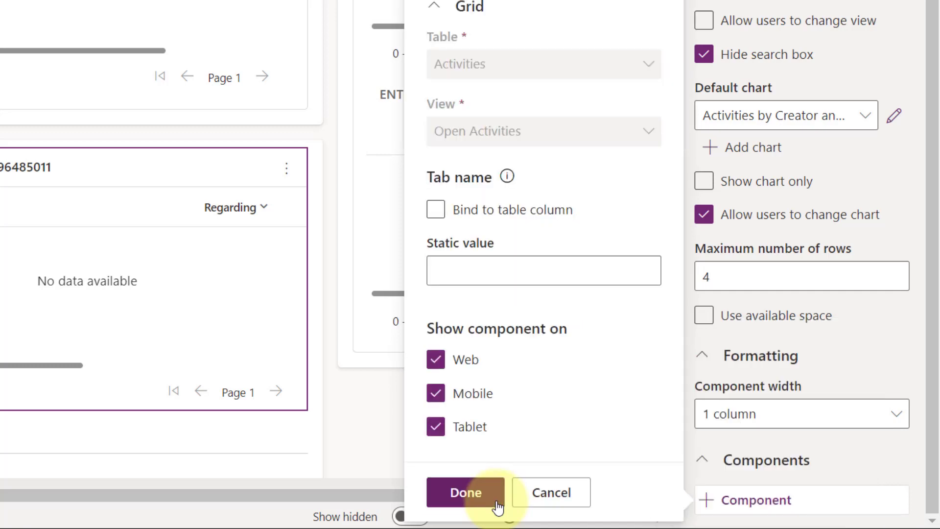
pyautogui.click(459, 498)
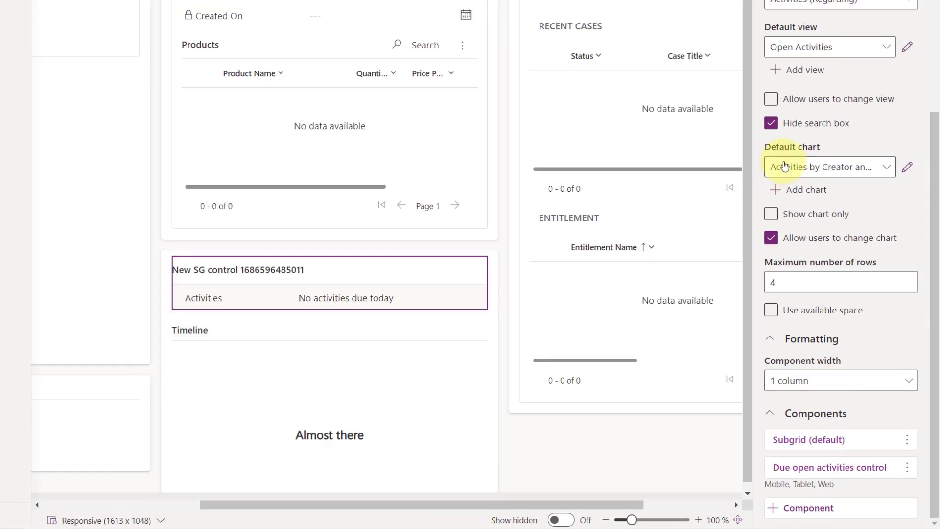
pyautogui.scroll(5, 795, 180)
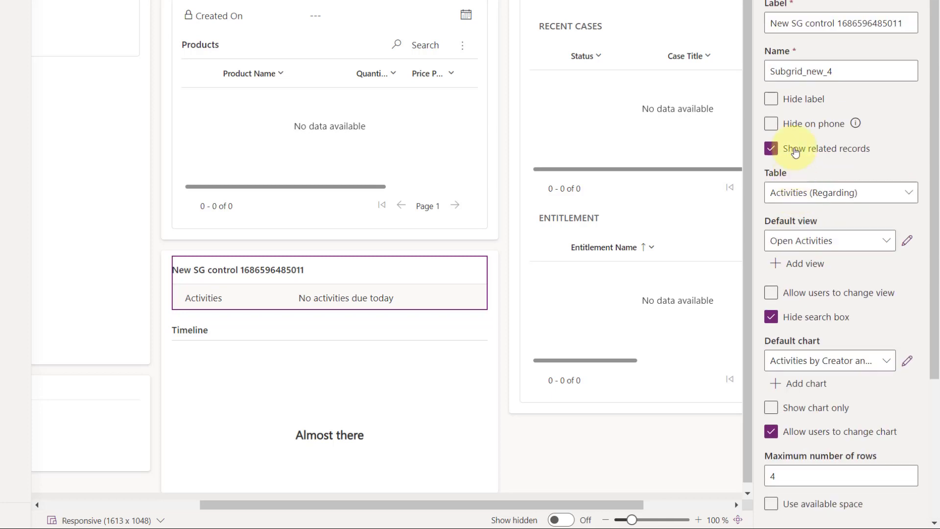
# - Tick Hide label for the new activities subgrid
pyautogui.click(770, 99)
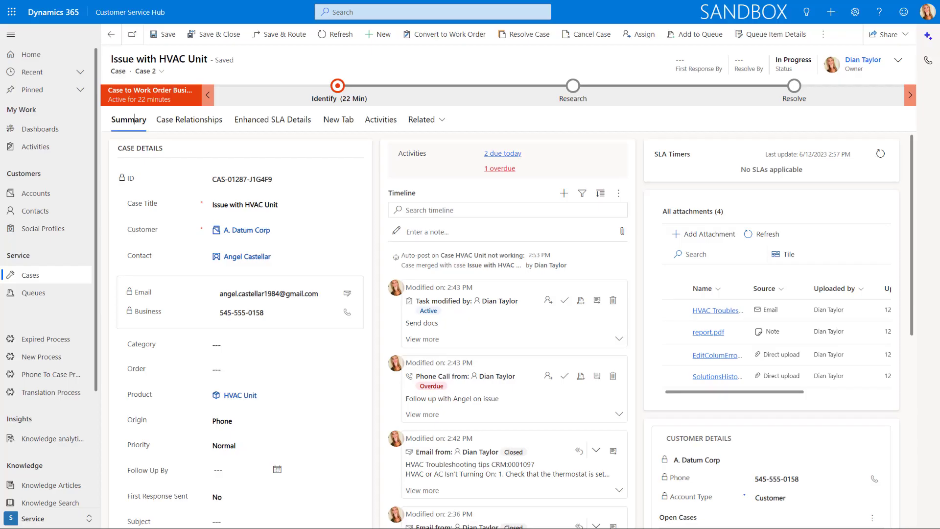
# - On Case Relationships, view the Similar Cases, Merged Cases and Child Cases lists in turn
pyautogui.click(173, 121)
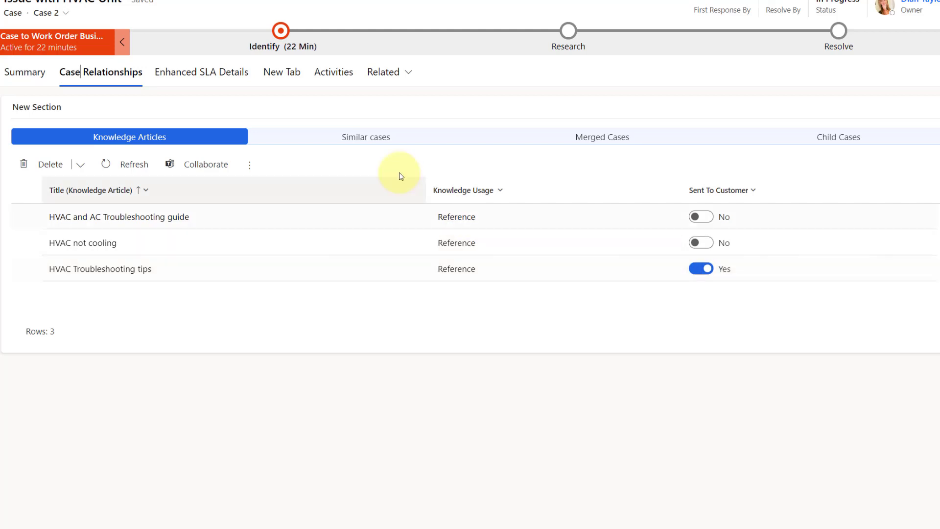
pyautogui.click(371, 139)
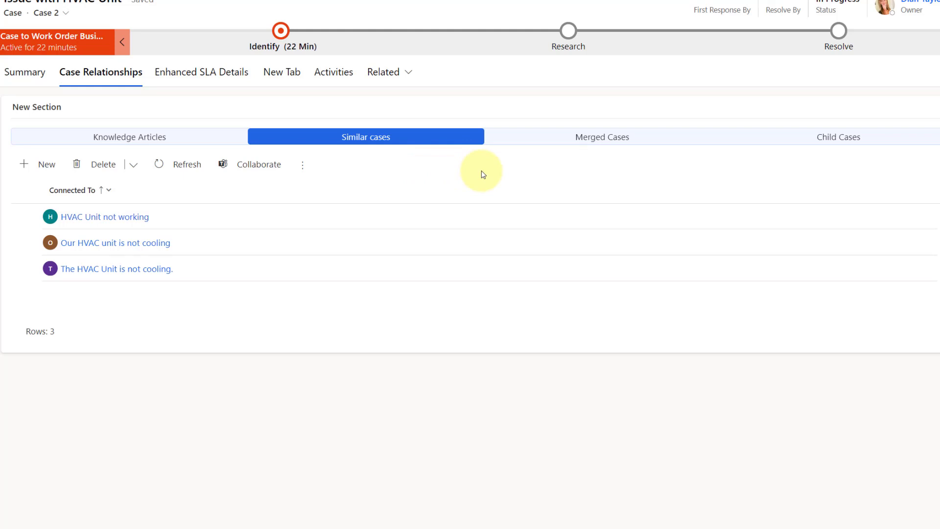
pyautogui.click(612, 141)
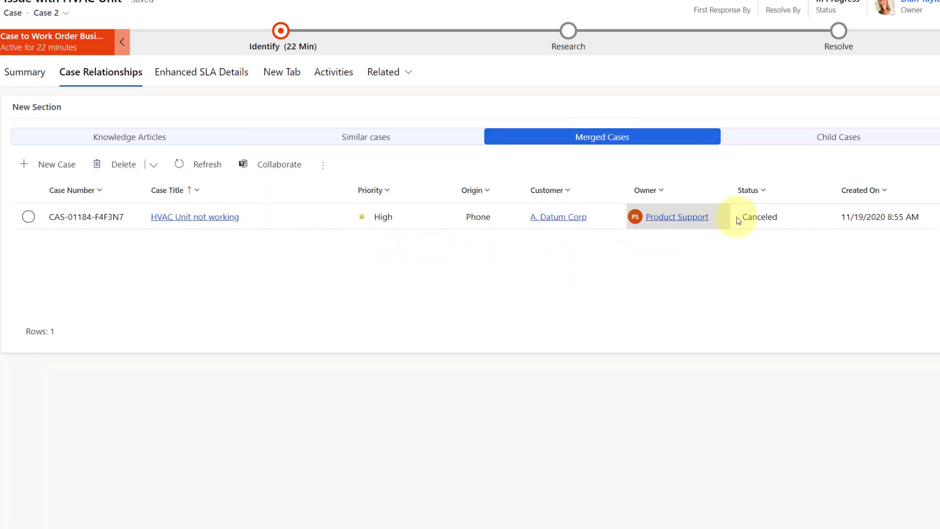
pyautogui.click(851, 138)
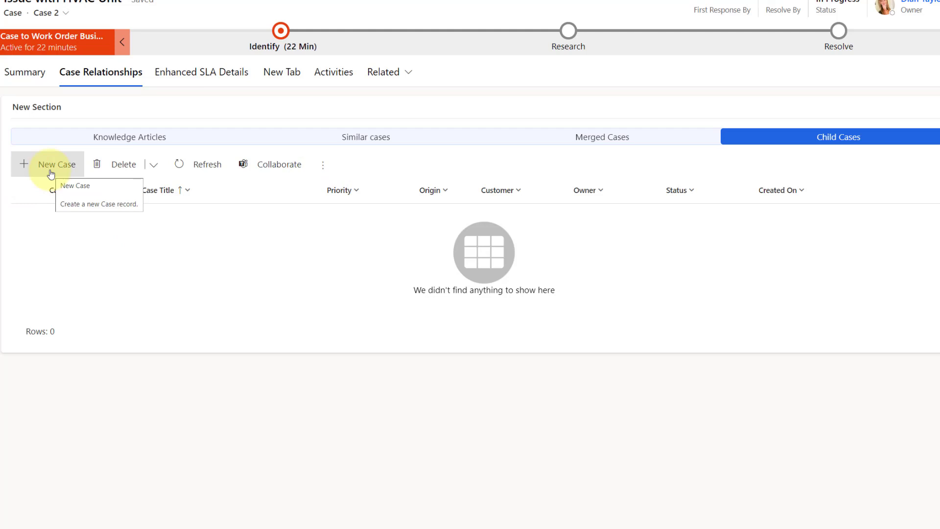
pyautogui.click(51, 171)
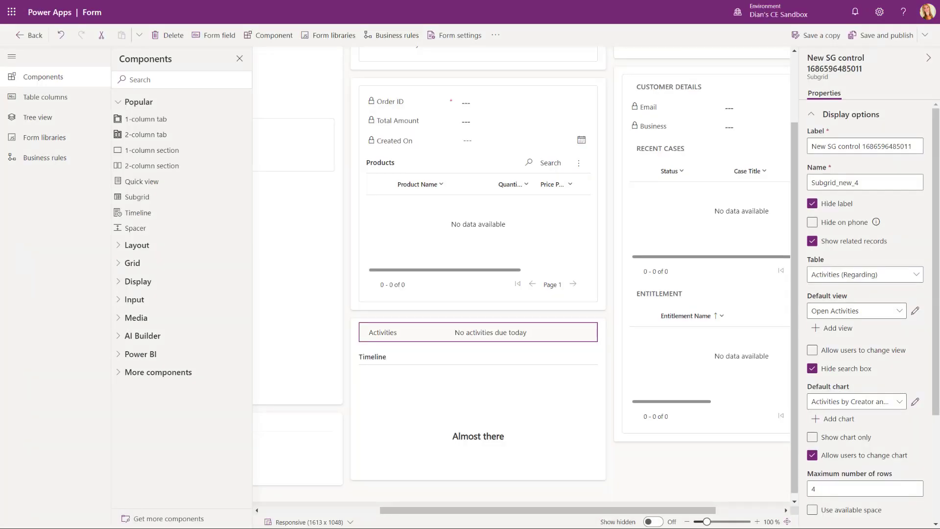
# - Select the Case Relationships tab through the form's Tree view
pyautogui.click(349, 87)
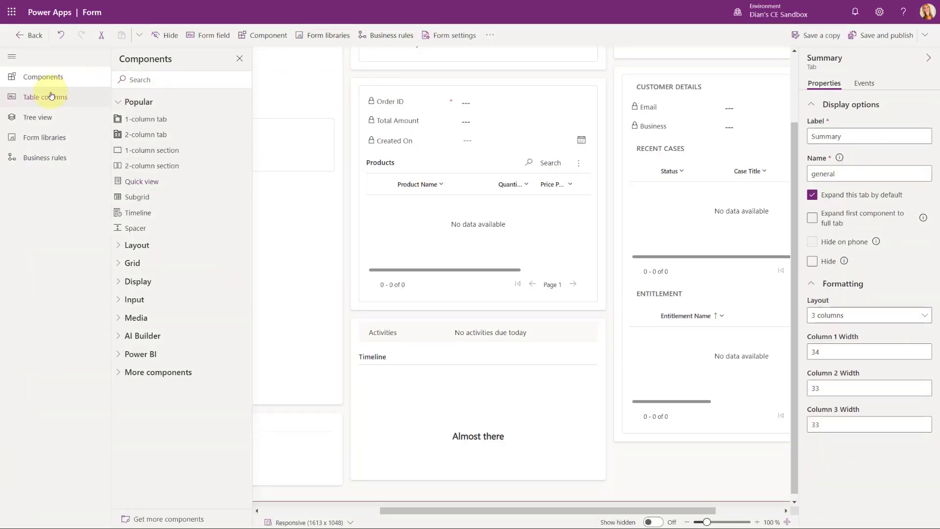
pyautogui.click(46, 96)
pyautogui.click(240, 59)
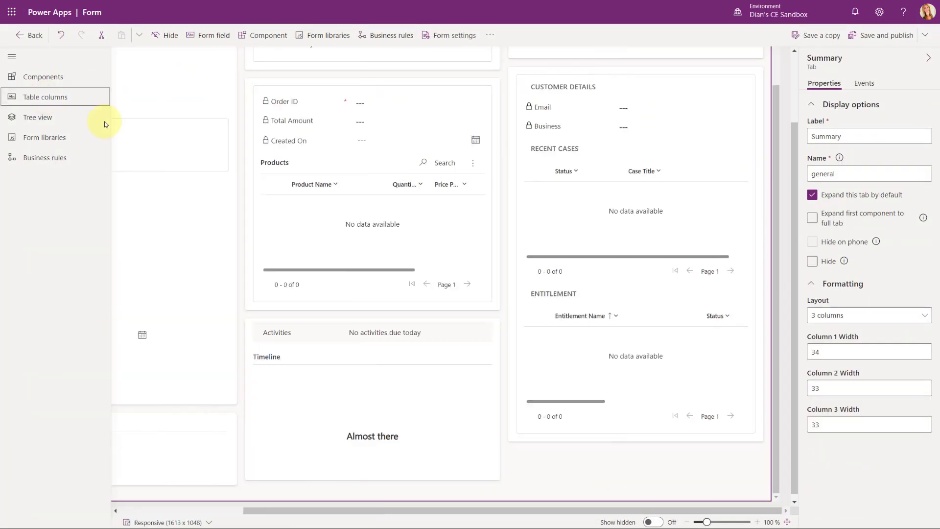
pyautogui.click(74, 118)
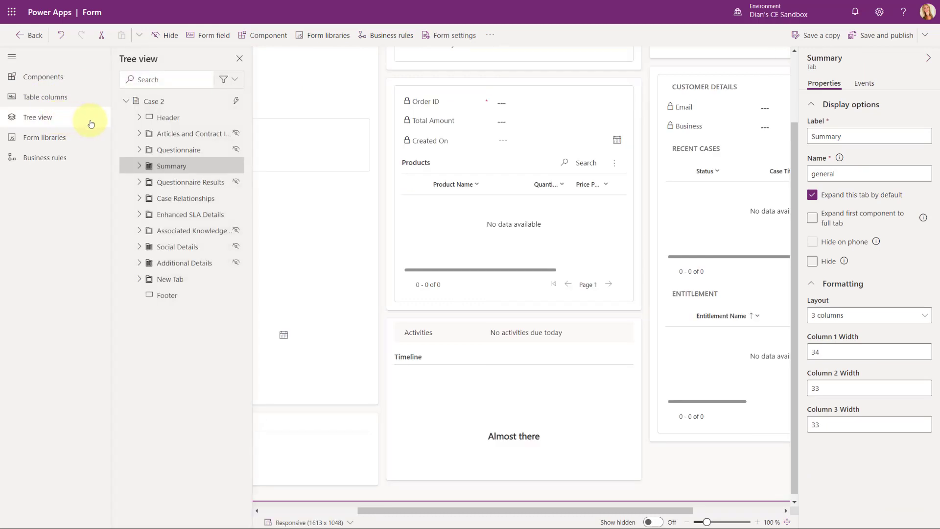
pyautogui.click(173, 199)
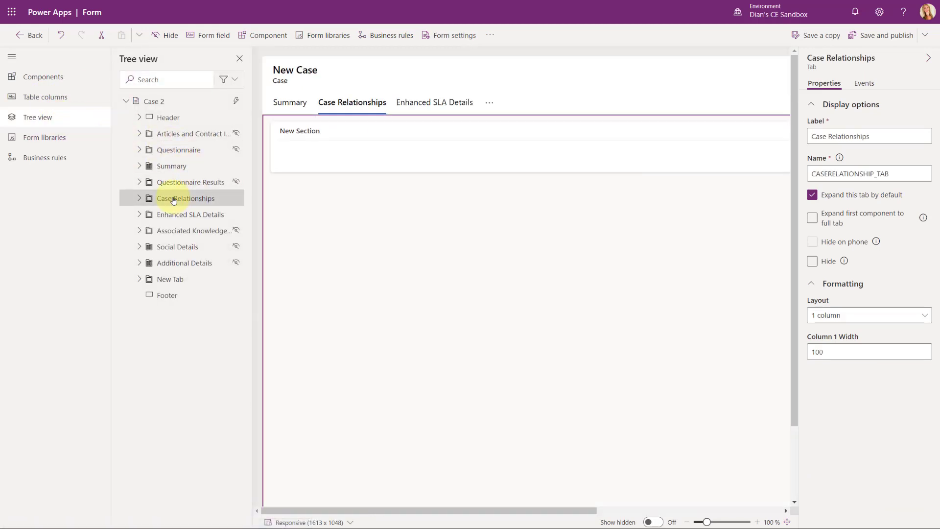
pyautogui.click(240, 59)
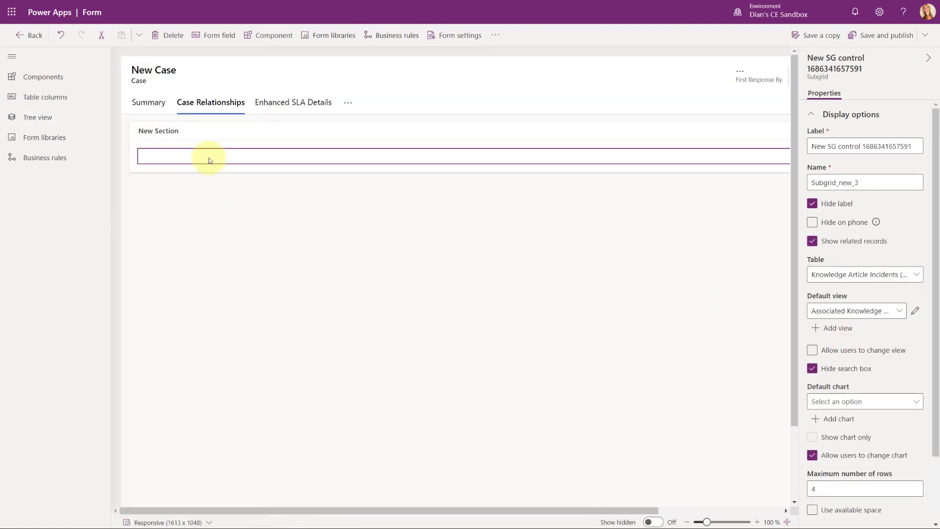
# - Delete the Associated Grid Control from the existing subgrid's components
pyautogui.scroll(-2, 857, 410)
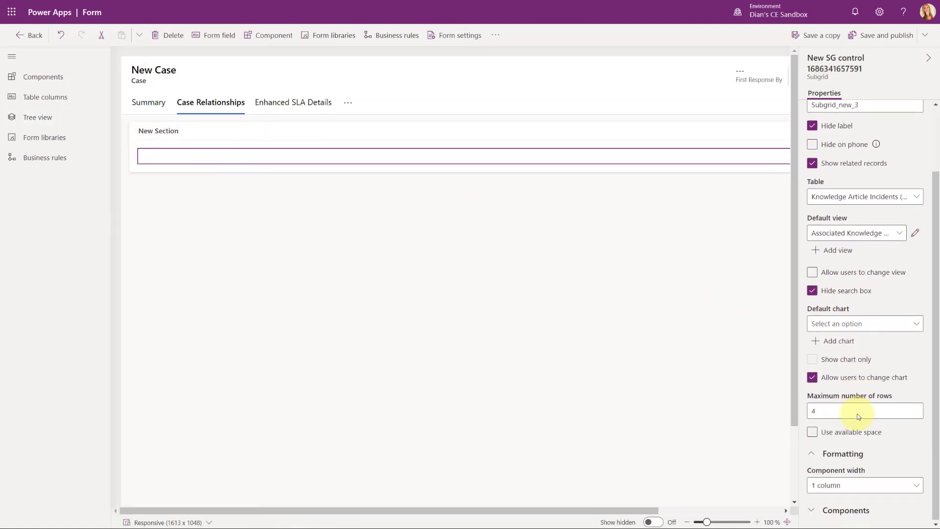
pyautogui.click(851, 509)
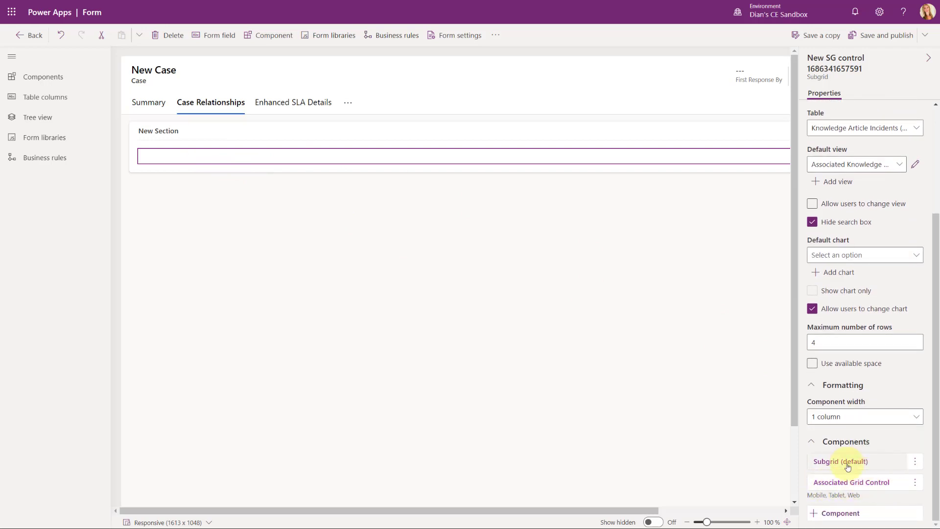
pyautogui.click(914, 482)
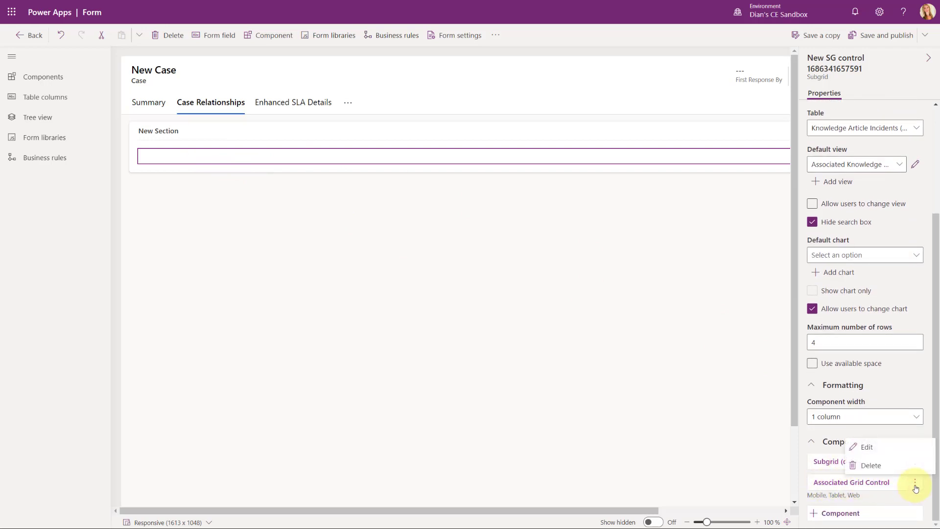
pyautogui.click(913, 463)
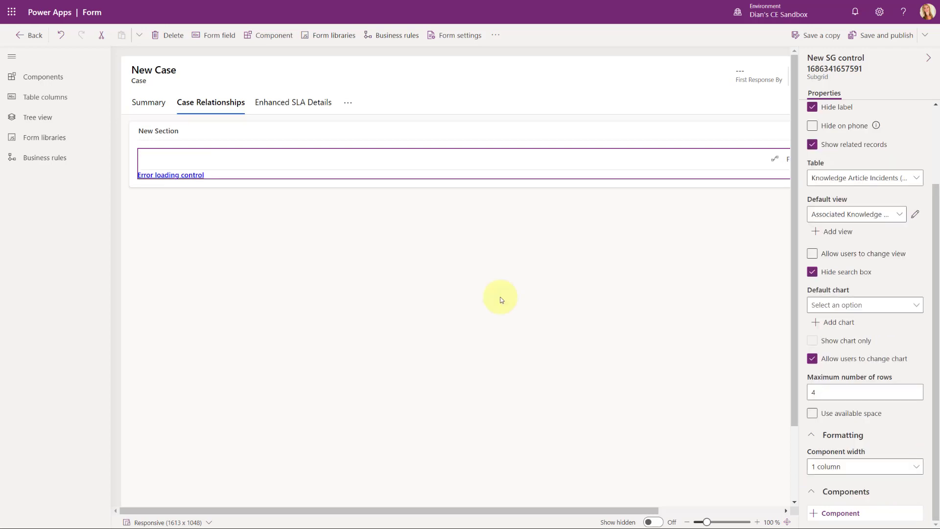
# - Select the failing old subgrid and begin a related-records subgrid in New Section
pyautogui.click(342, 159)
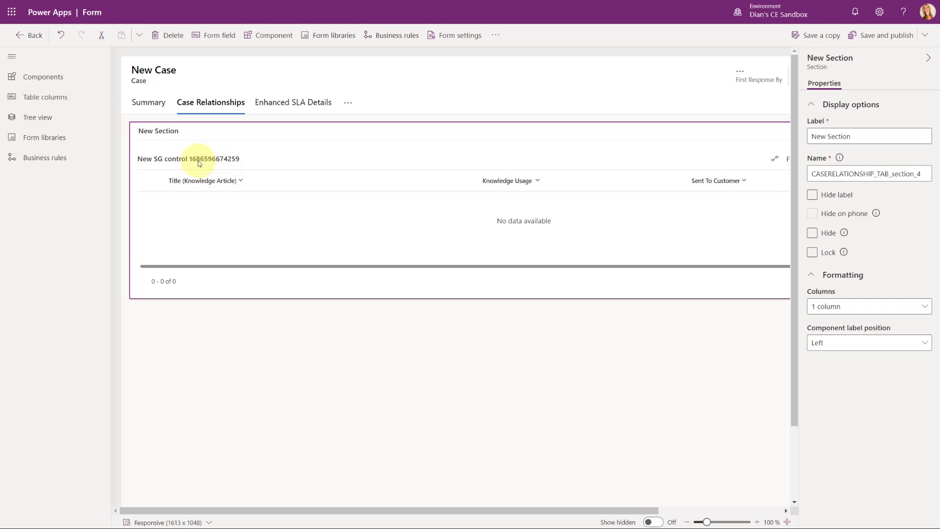
pyautogui.click(174, 160)
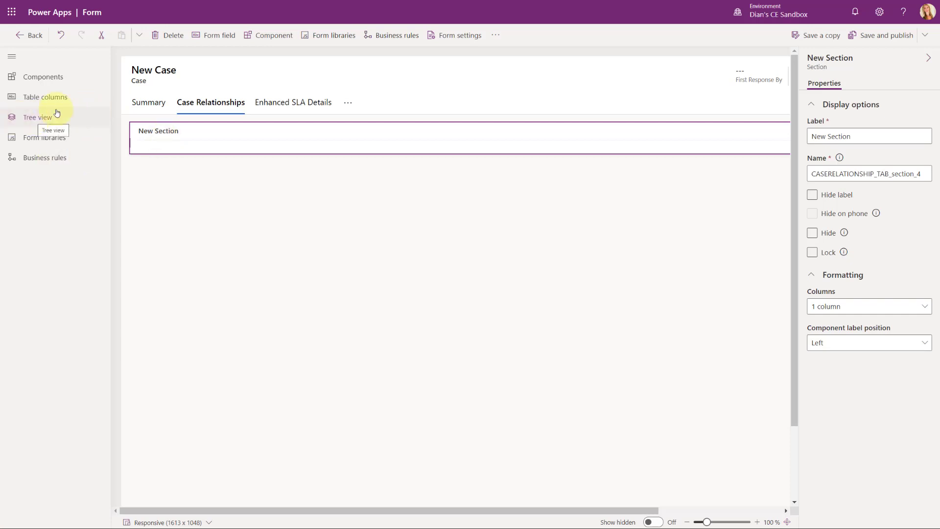
pyautogui.click(43, 77)
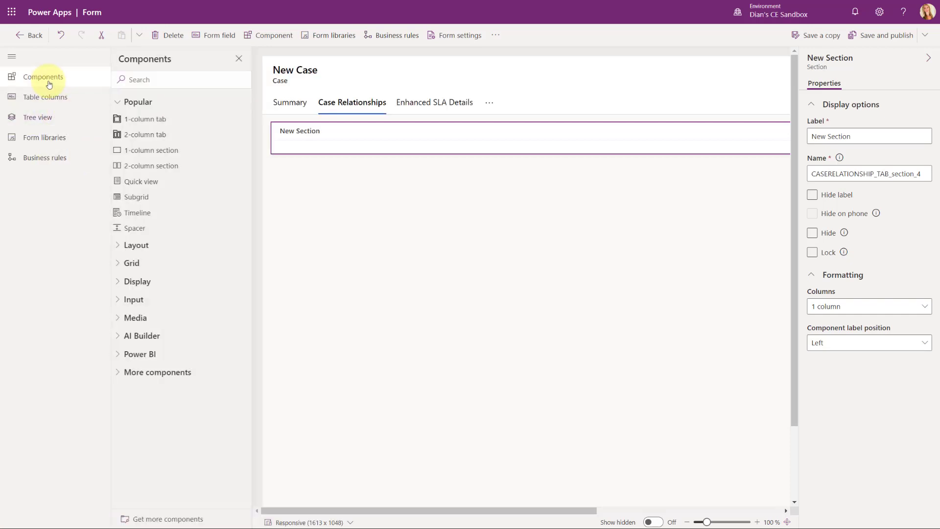
pyautogui.click(164, 197)
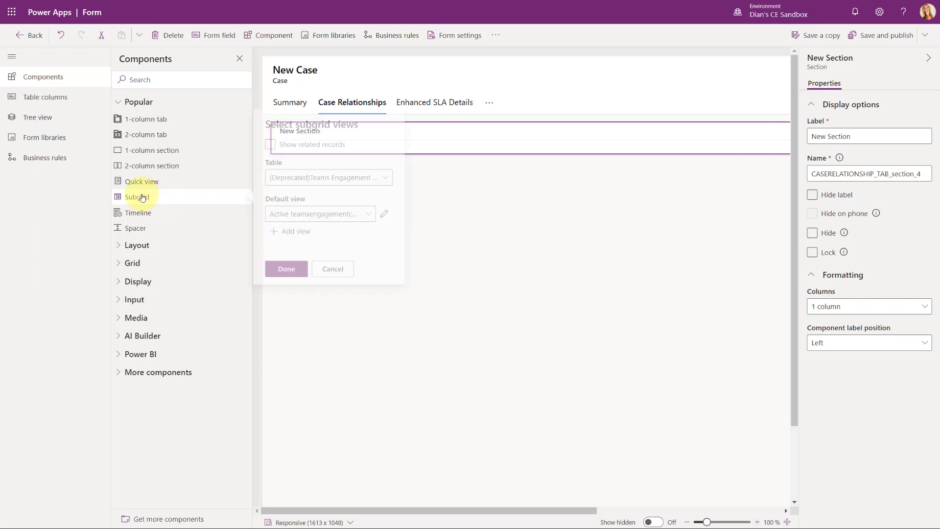
pyautogui.click(275, 145)
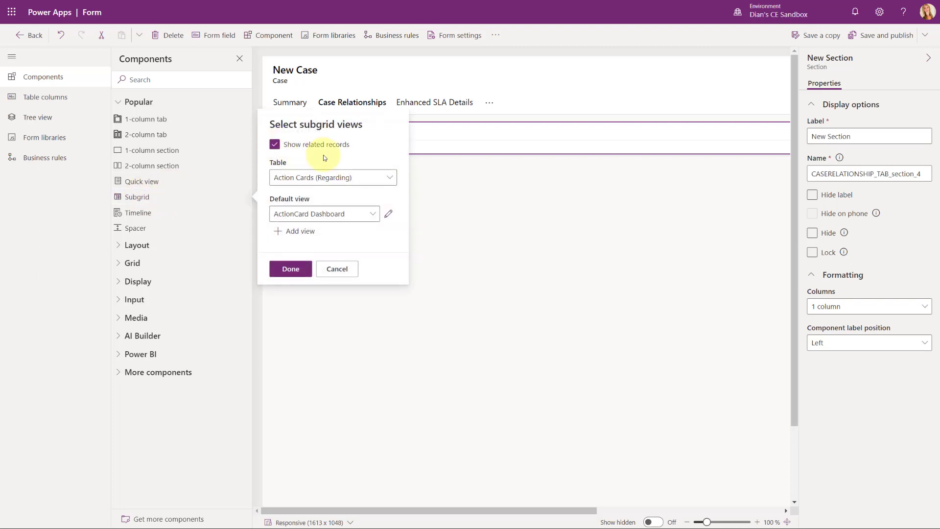
pyautogui.click(330, 183)
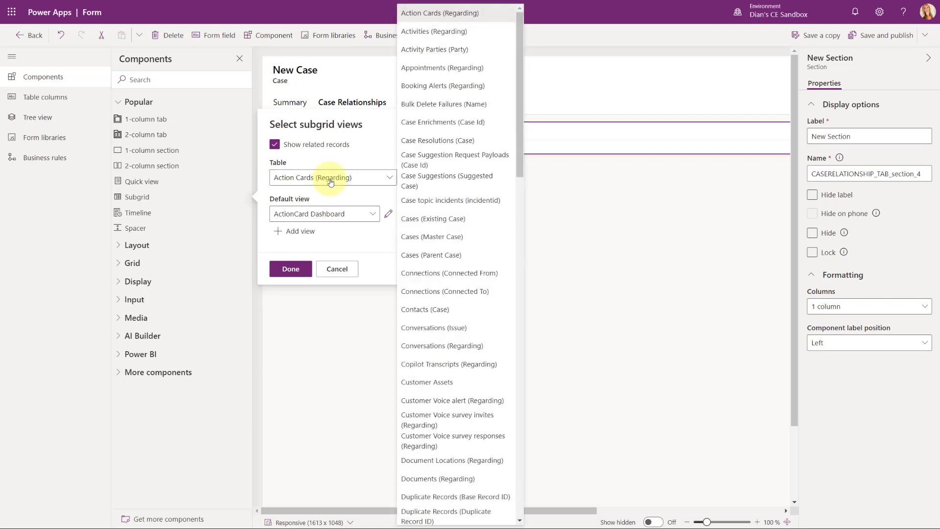
pyautogui.scroll(-2, 526, 244)
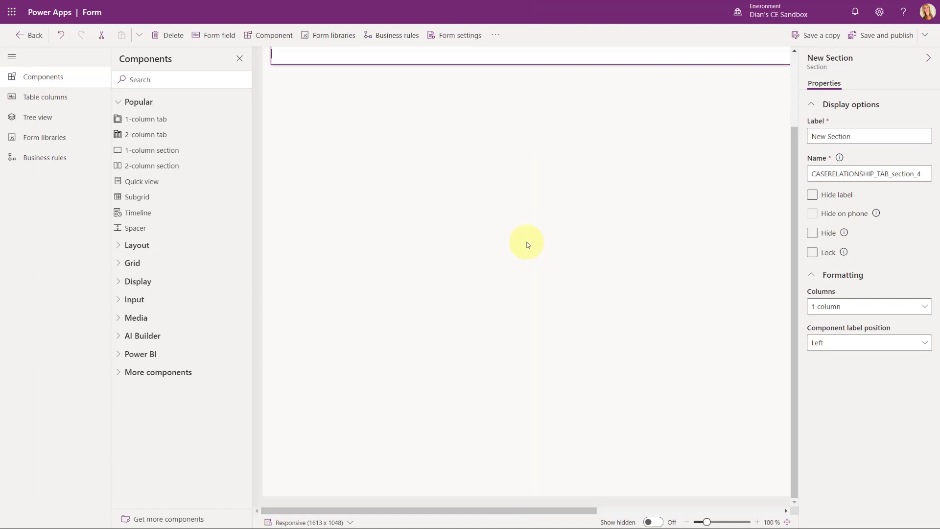
pyautogui.scroll(2, 330, 180)
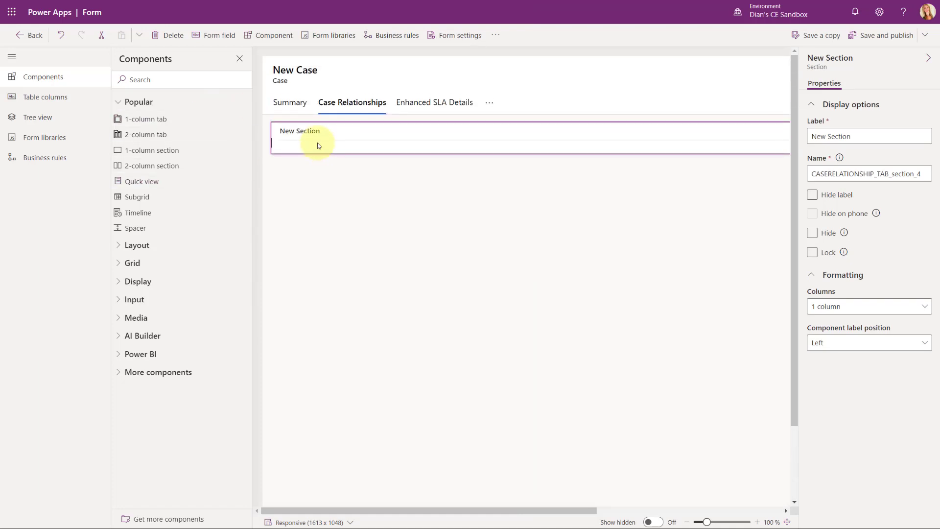
# - Place a subgrid in New Section using Knowledge Article Incidents and the Associated Knowledge Records View
pyautogui.moveTo(145, 197); pyautogui.dragTo(317, 138)
pyautogui.click(275, 144)
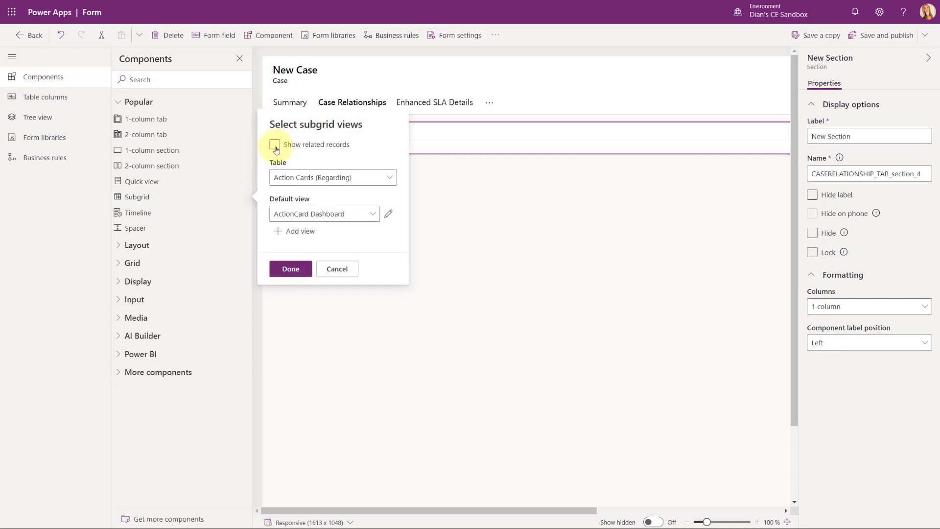
pyautogui.click(319, 183)
pyautogui.scroll(-10, 470, 248)
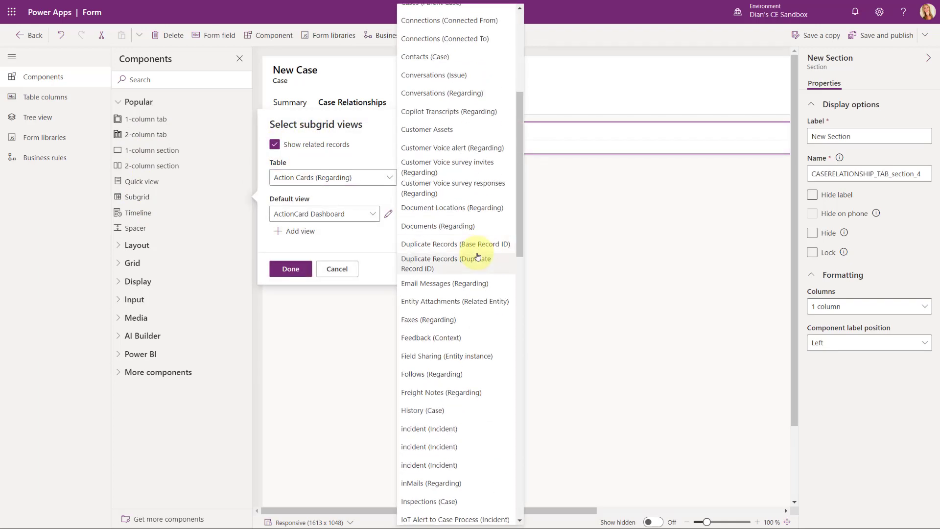
pyautogui.scroll(-4, 471, 252)
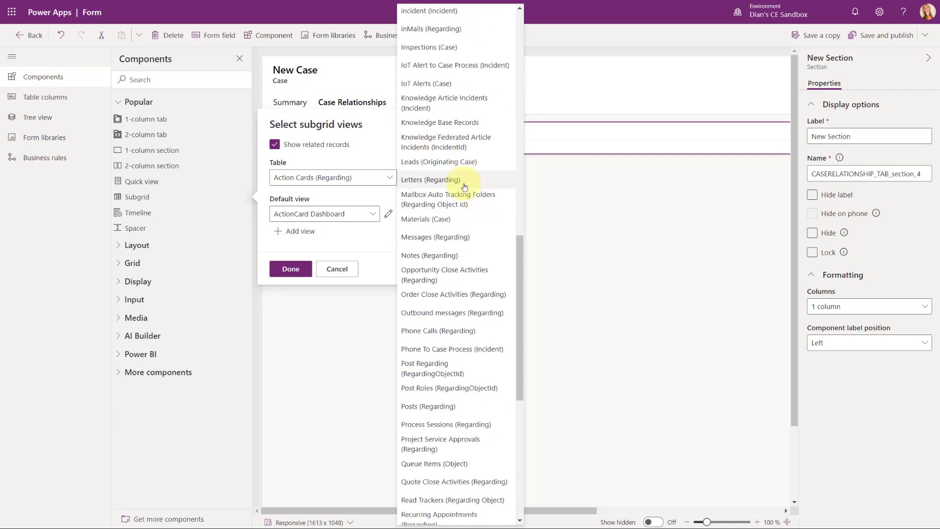
pyautogui.click(443, 103)
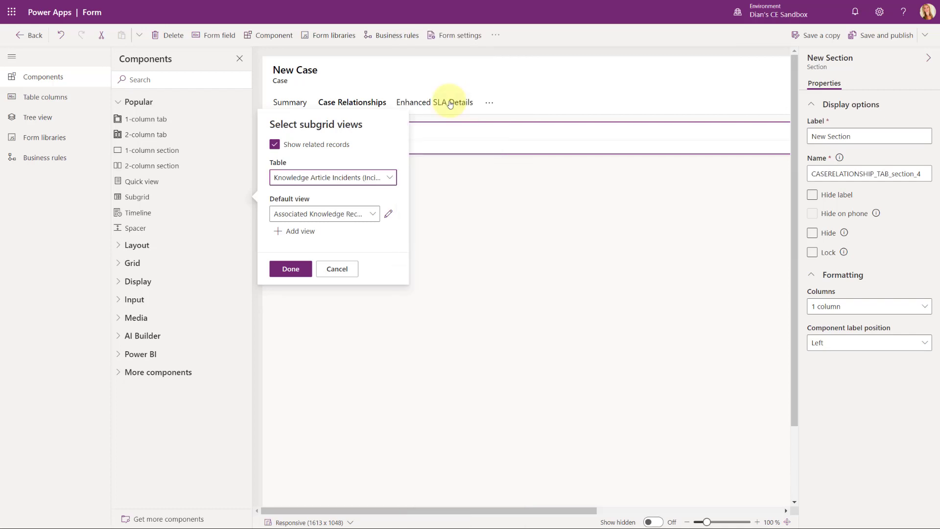
pyautogui.click(371, 213)
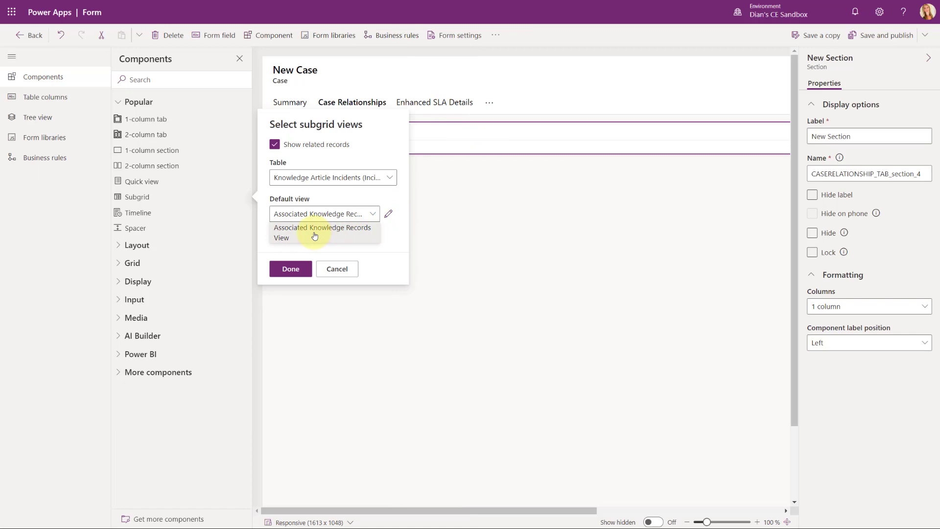
pyautogui.click(315, 235)
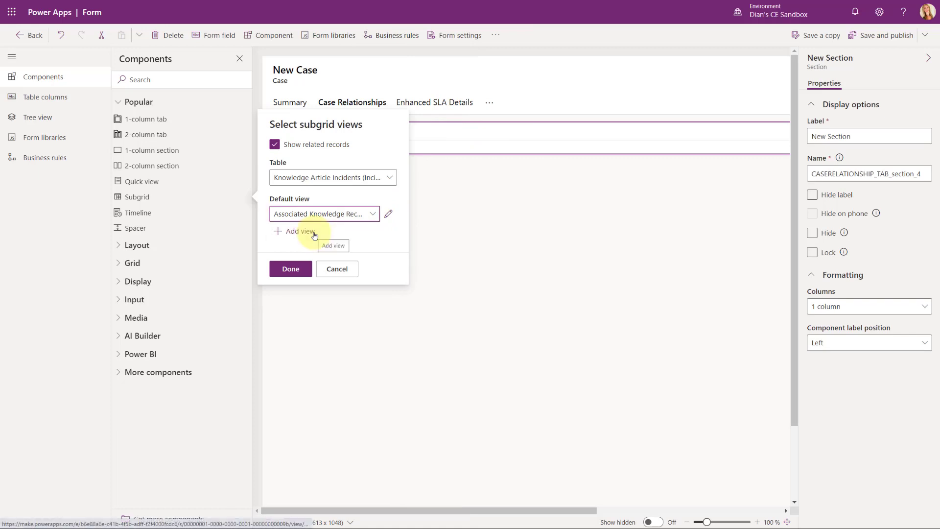
pyautogui.click(290, 271)
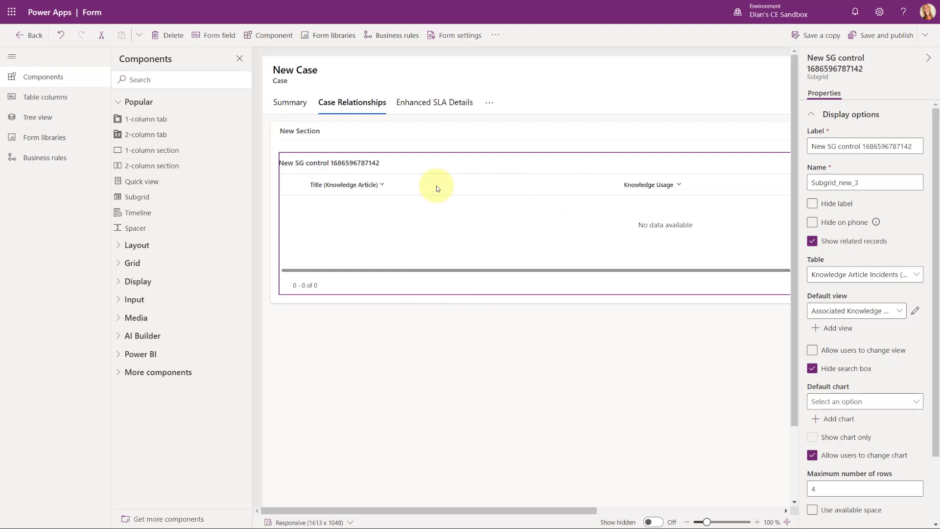
# - Add an Associated Grid Control component to the Knowledge Article Incidents subgrid
pyautogui.scroll(-2, 888, 370)
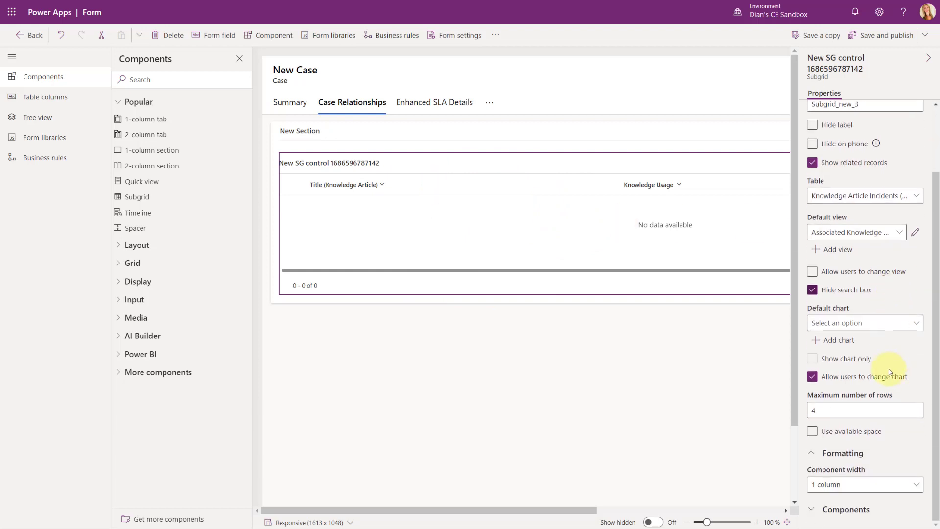
pyautogui.click(848, 510)
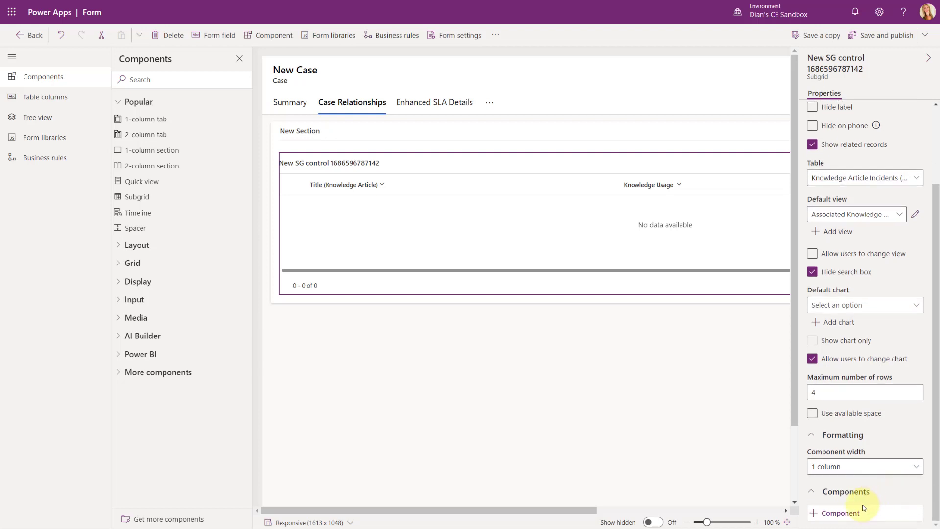
pyautogui.click(832, 513)
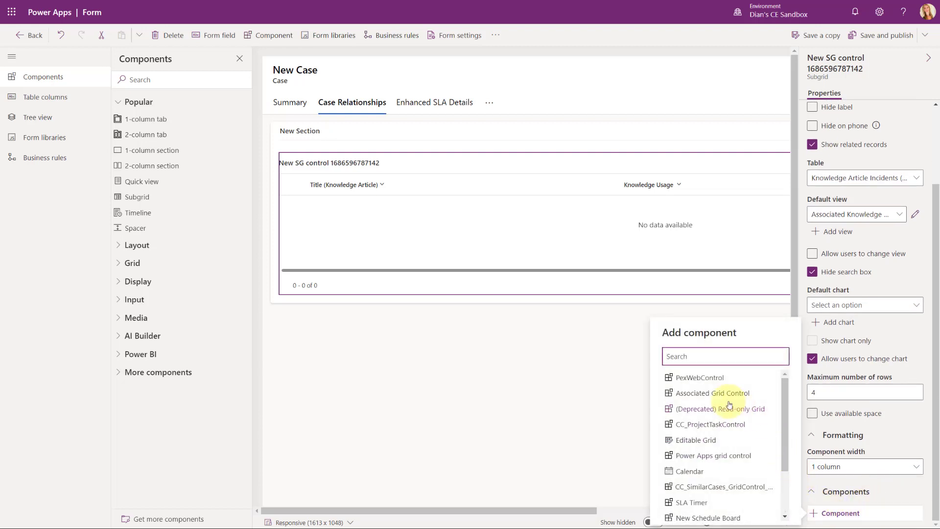
pyautogui.moveTo(726, 401)
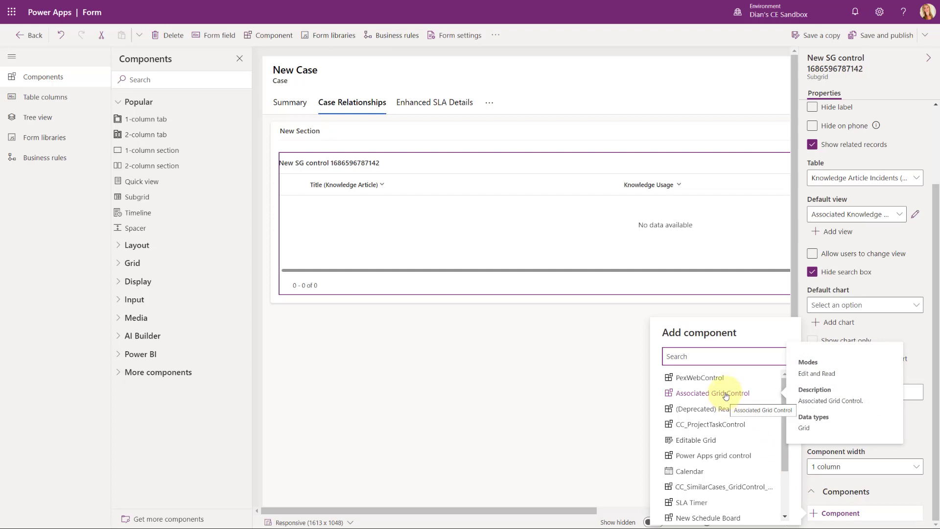
pyautogui.click(726, 395)
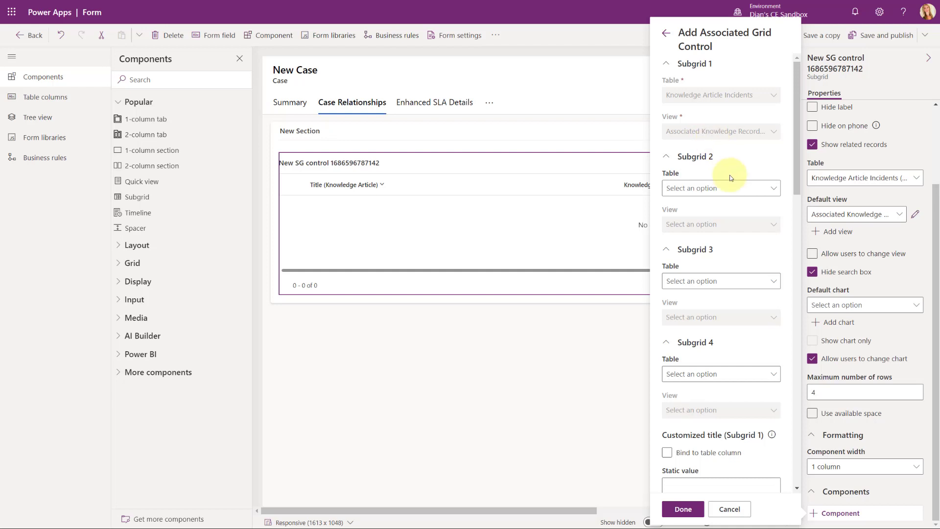
# - Set Subgrid 2 to the Connections table with the Related Solutions view
pyautogui.click(771, 190)
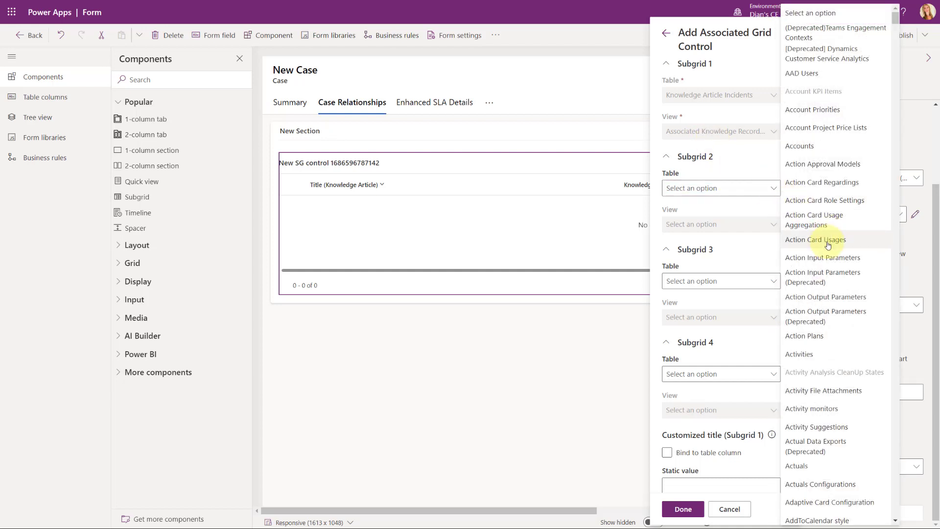
pyautogui.scroll(-20, 827, 245)
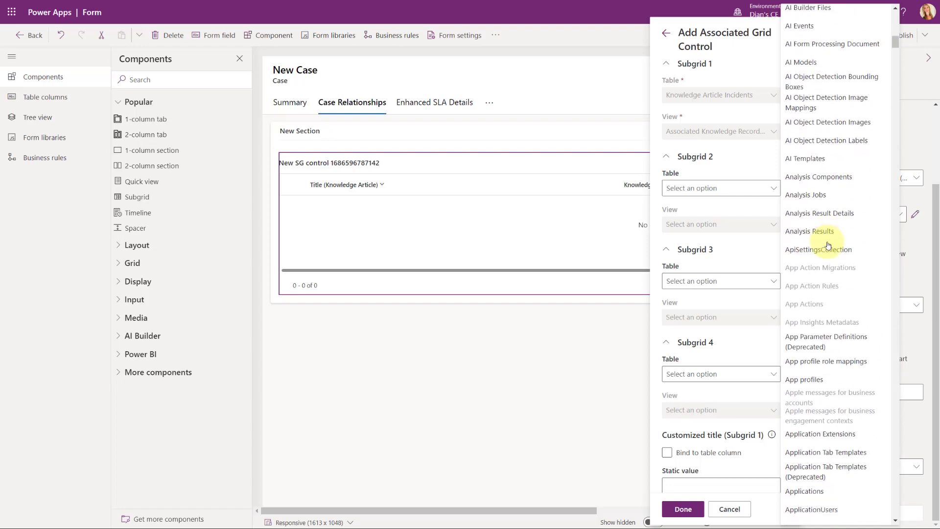
pyautogui.scroll(-20, 827, 245)
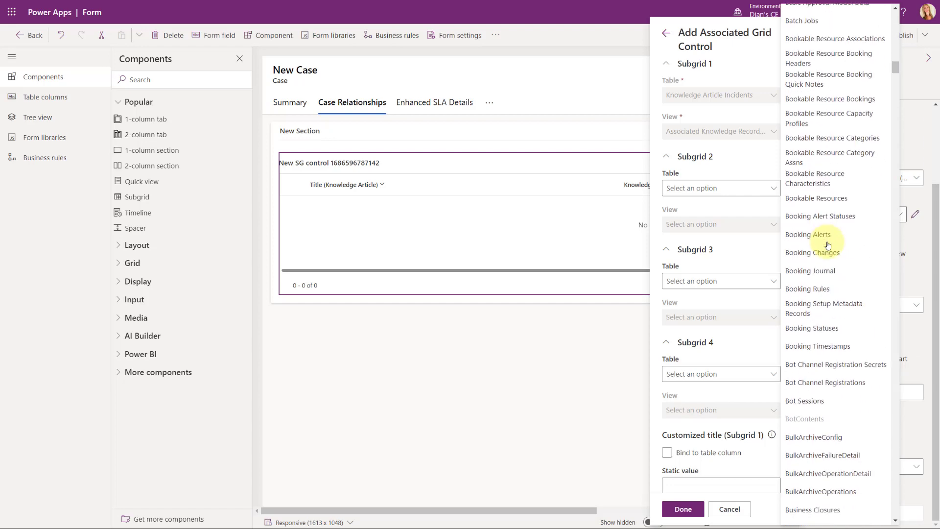
pyautogui.scroll(-20, 827, 245)
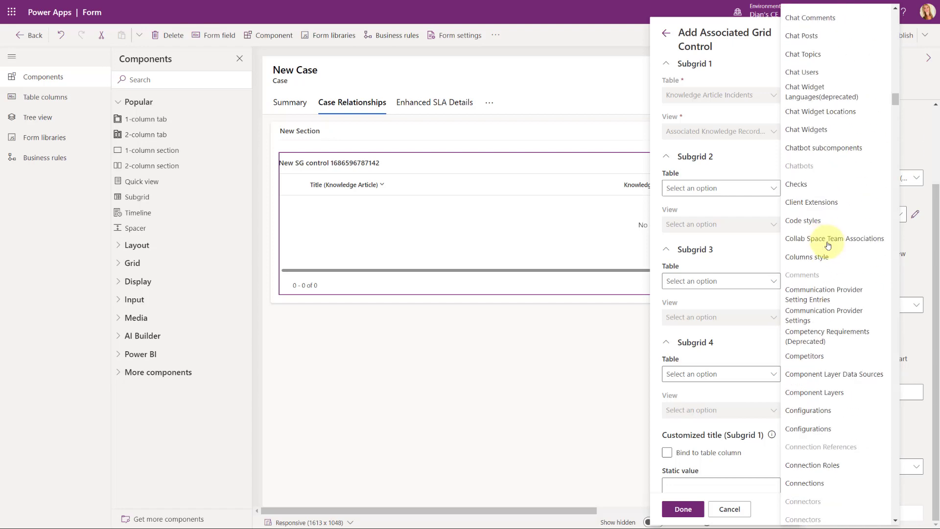
pyautogui.scroll(-3, 827, 245)
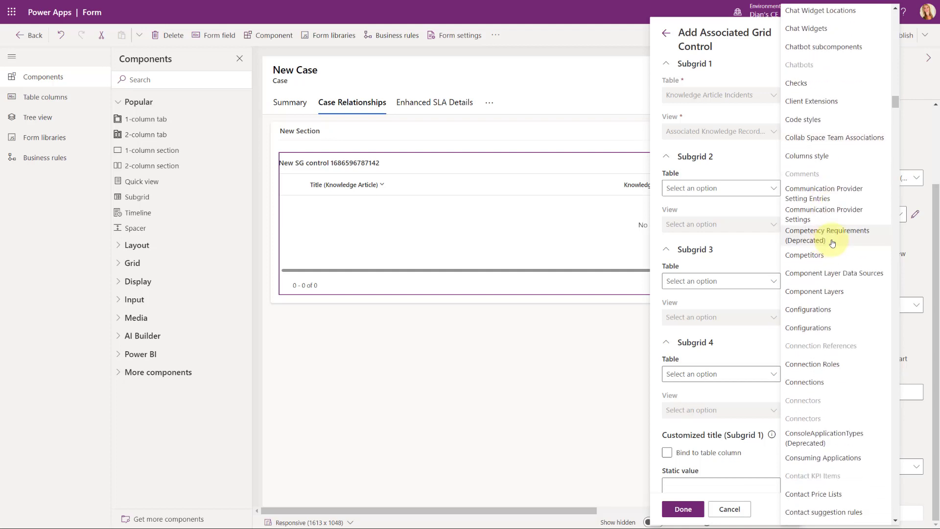
pyautogui.click(795, 382)
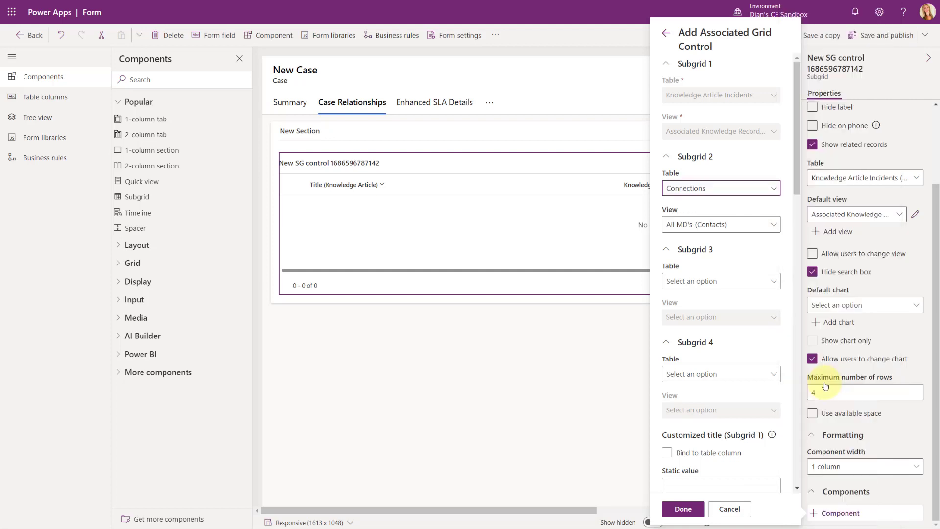
pyautogui.click(773, 224)
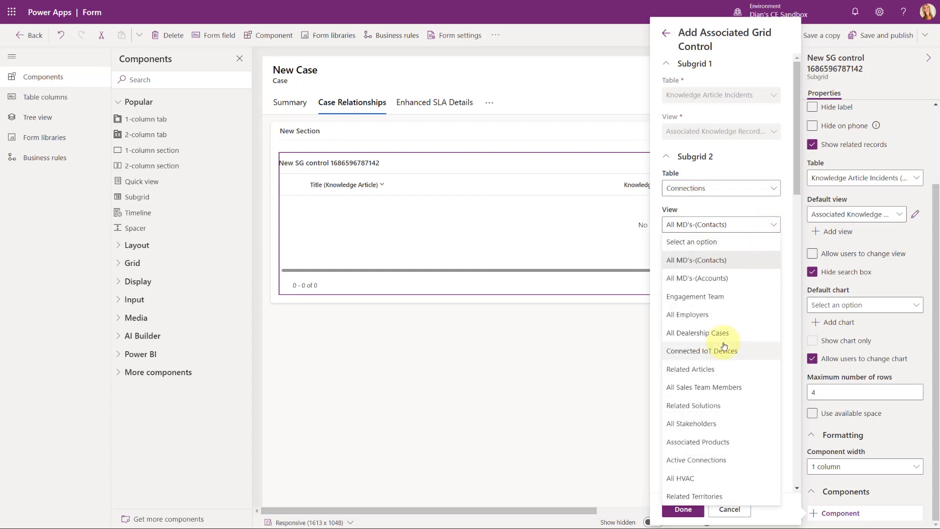
pyautogui.click(708, 405)
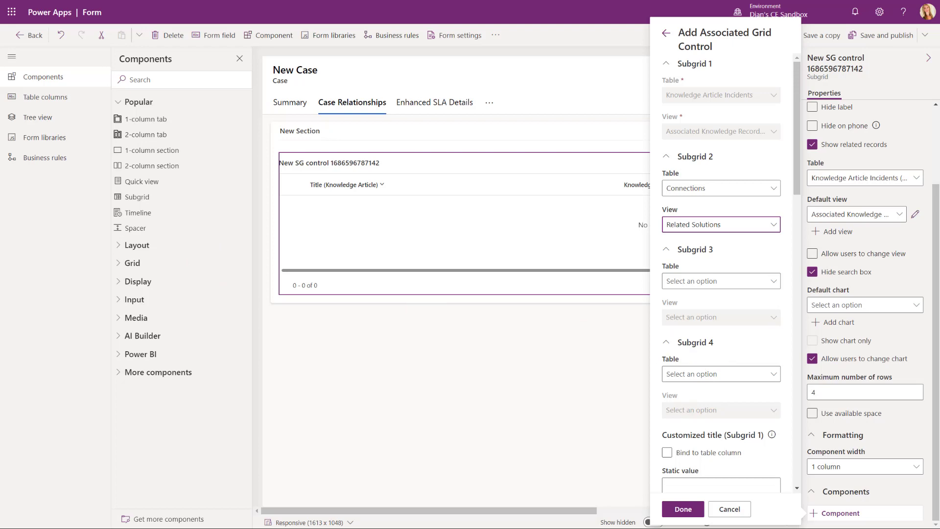
pyautogui.click(736, 280)
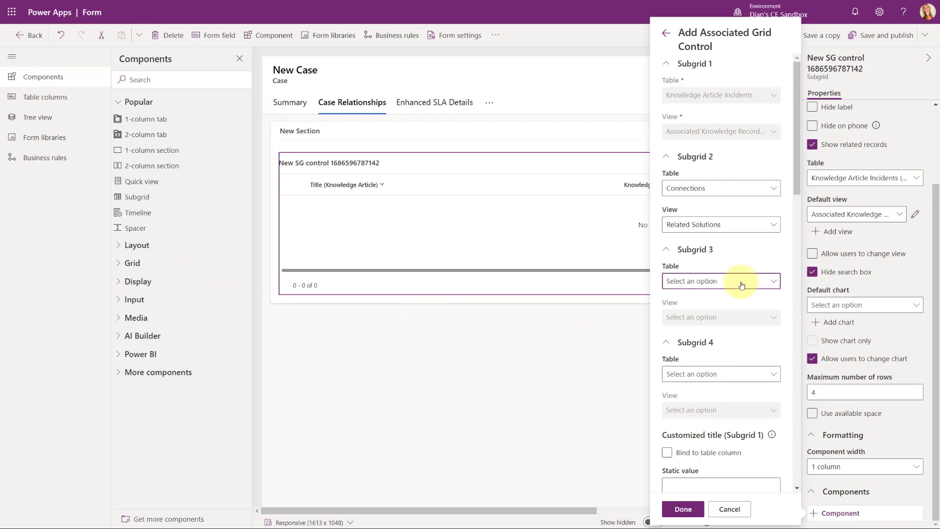
# - Set Subgrid 3 to the Cases table with the All Cases view
pyautogui.scroll(-20, 844, 307)
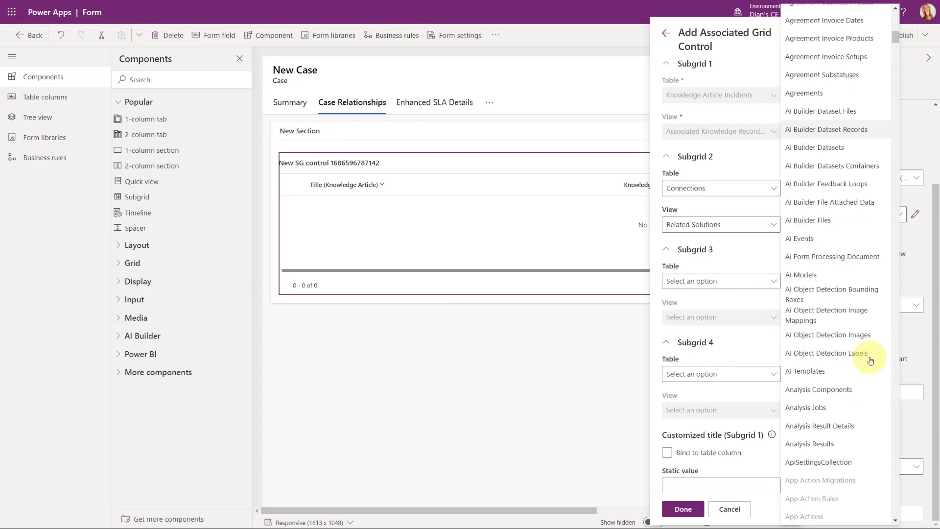
pyautogui.scroll(-20, 870, 362)
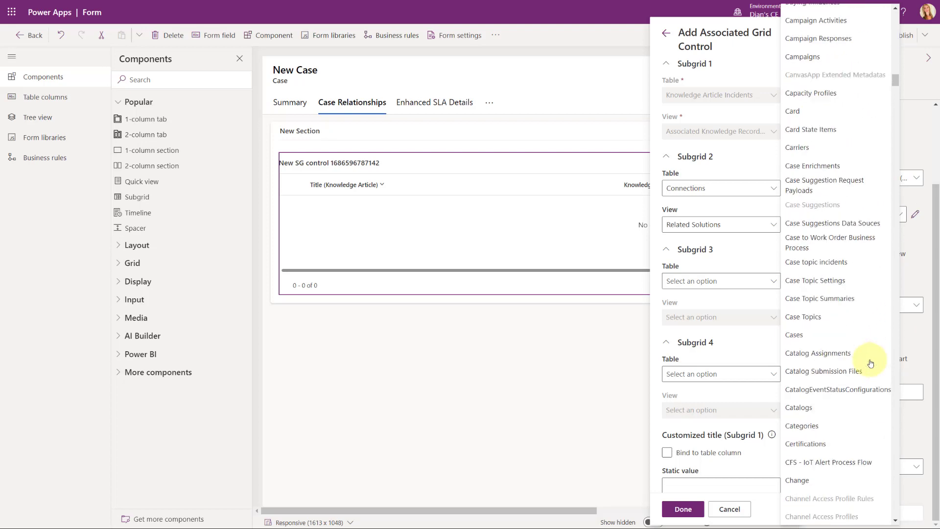
pyautogui.scroll(2, 870, 362)
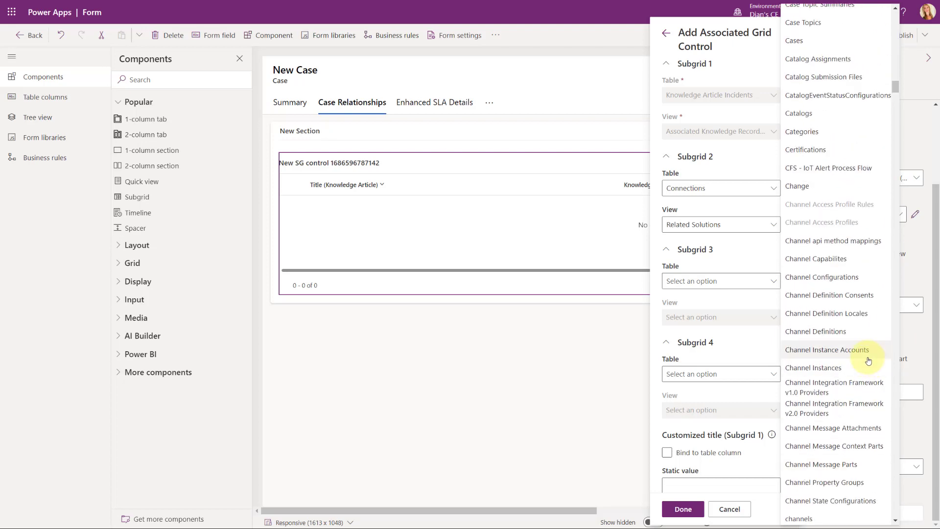
pyautogui.click(794, 40)
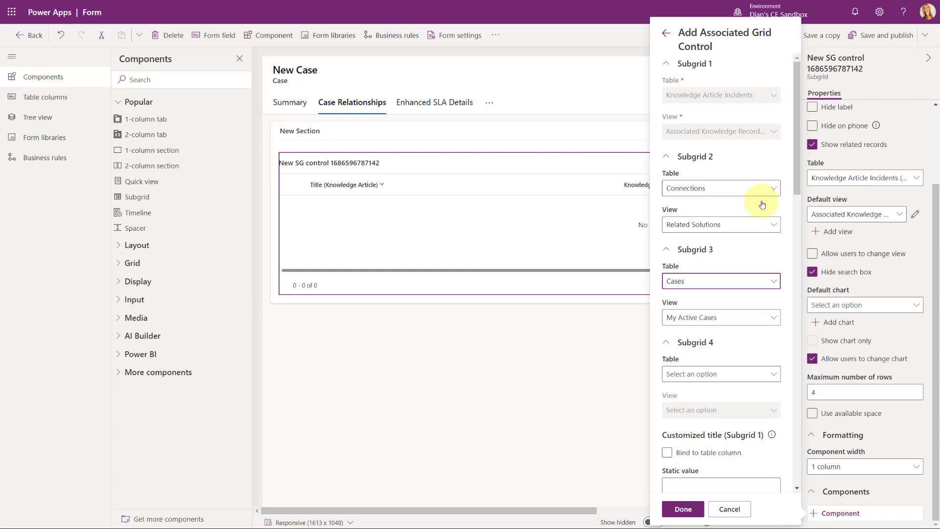
pyautogui.click(770, 319)
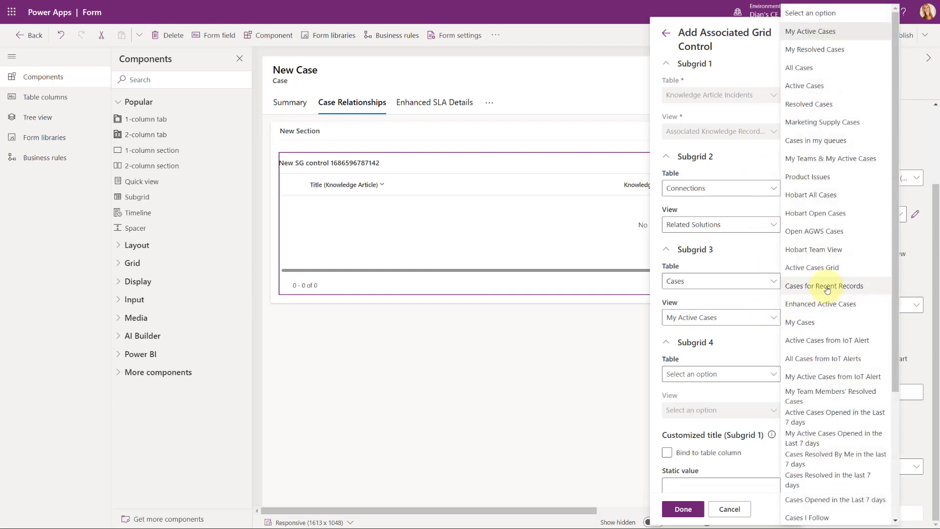
pyautogui.click(809, 68)
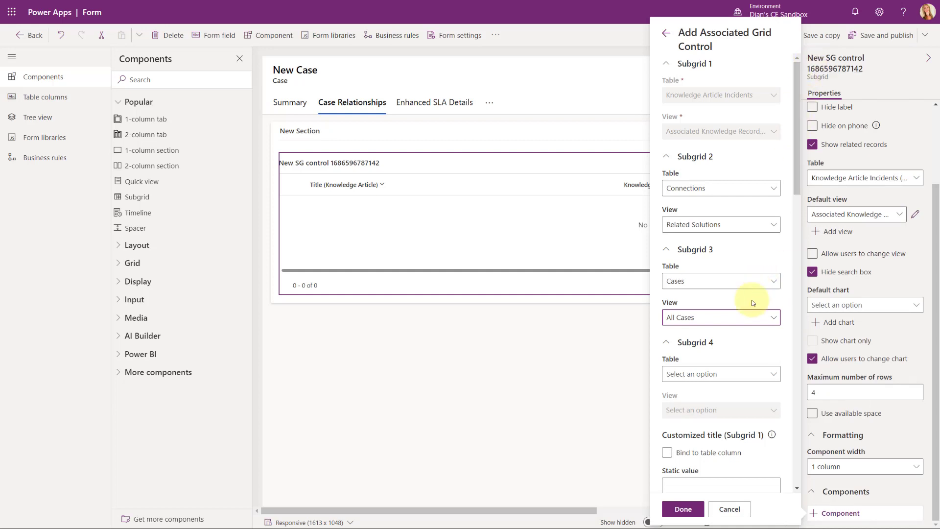
# - Set Subgrid 4 to the Cases table with the All Cases view
pyautogui.click(733, 379)
pyautogui.scroll(-20, 808, 357)
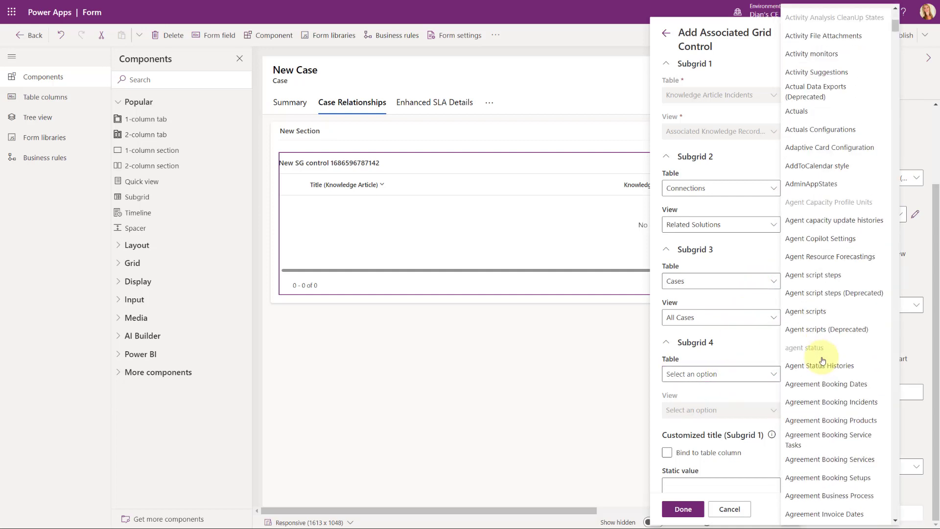
pyautogui.scroll(-15, 822, 361)
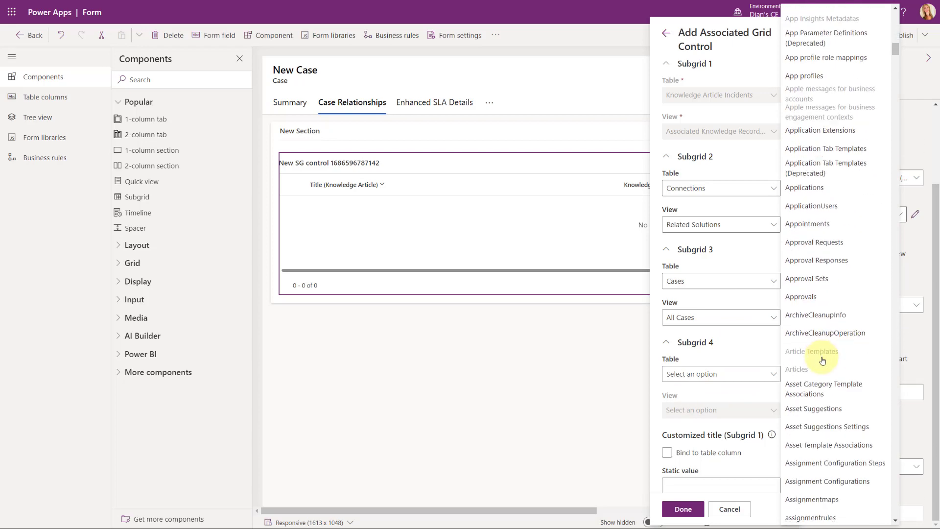
pyautogui.scroll(-10, 822, 360)
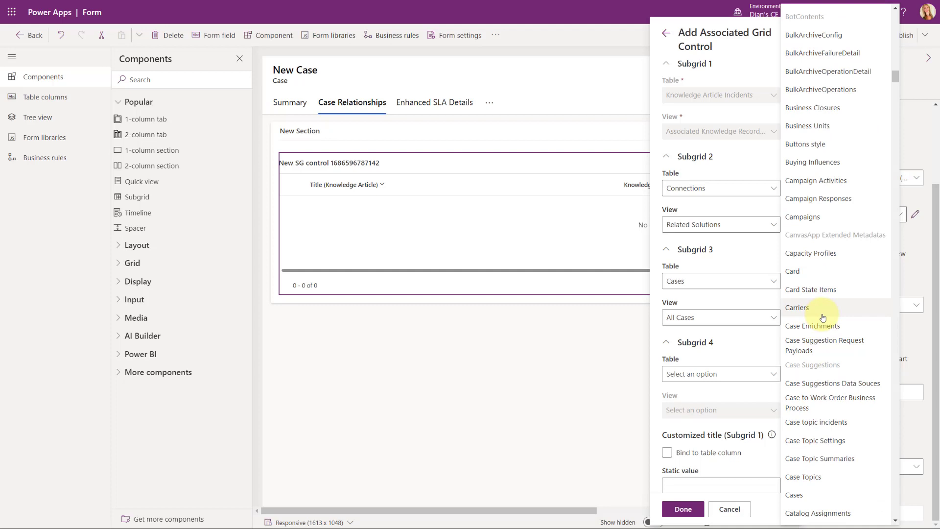
pyautogui.click(794, 494)
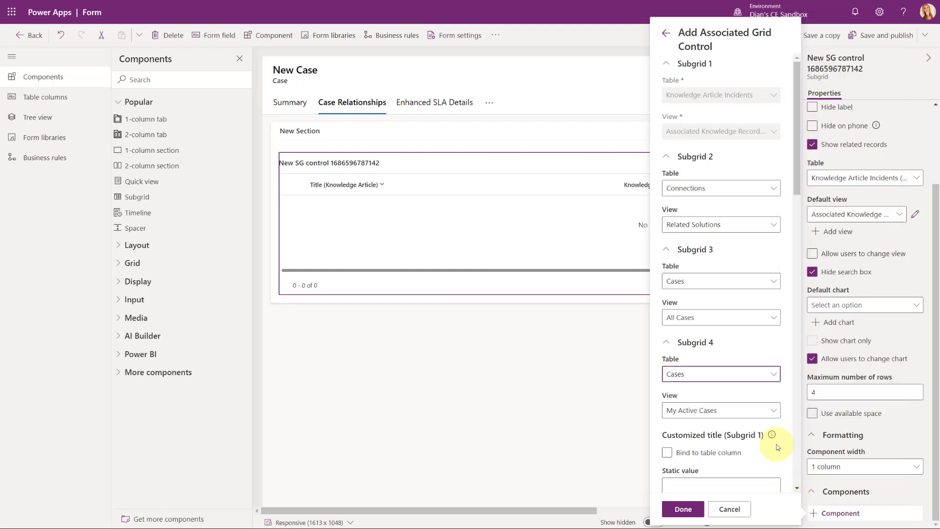
pyautogui.click(773, 411)
pyautogui.click(816, 68)
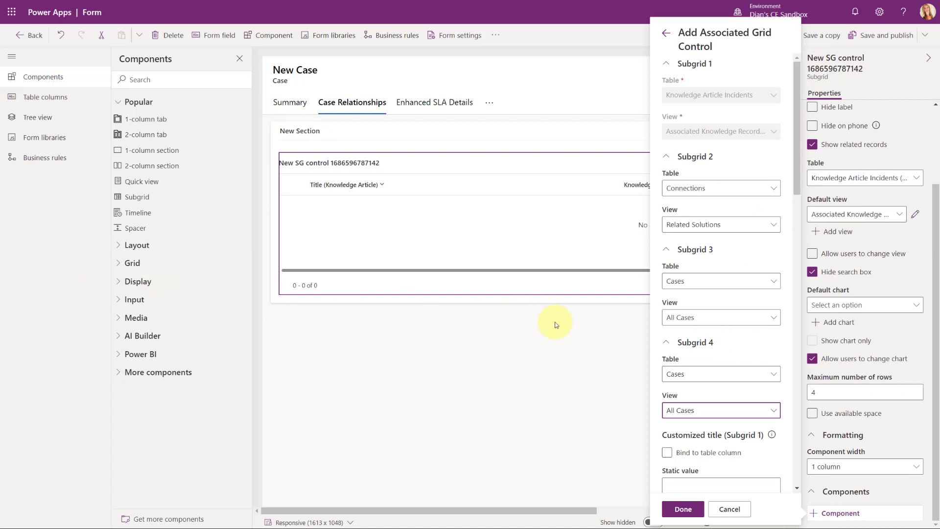
# - Paste 'Knowledge Articles' into Subgrid 1's customized title Static value
pyautogui.scroll(-3, 739, 378)
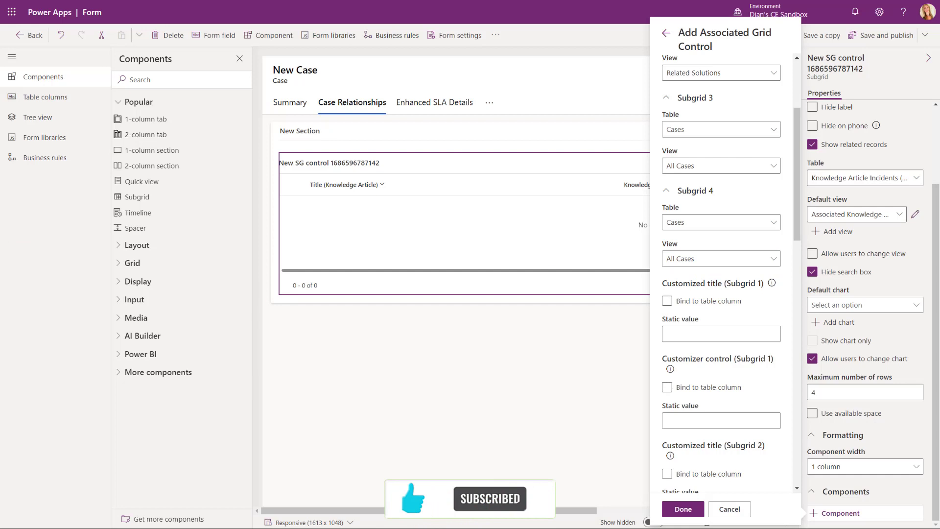
pyautogui.click(683, 332)
pyautogui.write('Knowledge Articles')
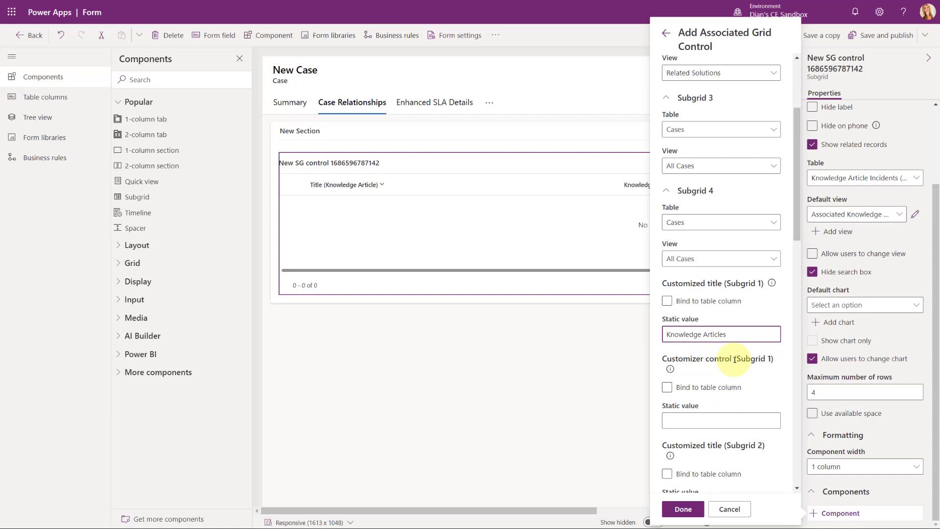
# - Paste 'Similar cases' into Subgrid 2's customized title Static value
pyautogui.scroll(-3, 734, 360)
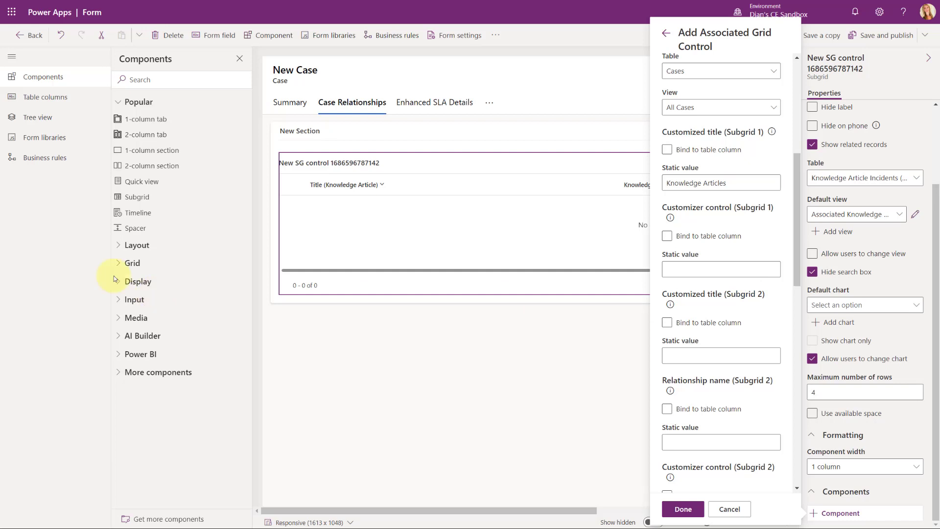
pyautogui.click(673, 355)
pyautogui.write('Similar cases')
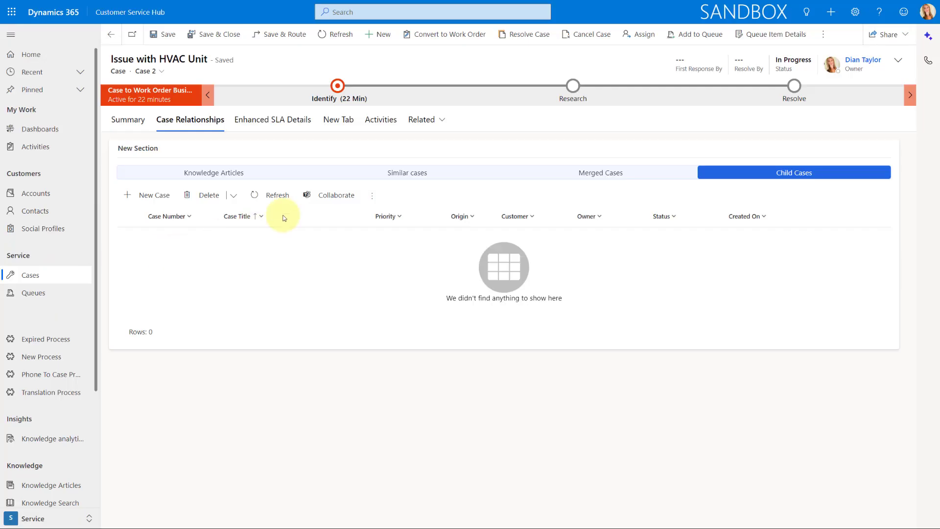
pyautogui.click(402, 173)
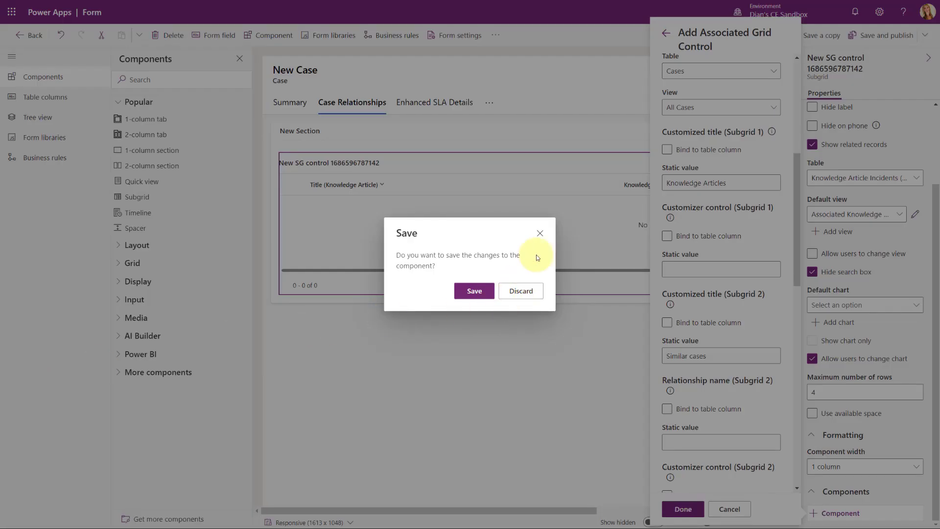
# - Dismiss the save prompt and paste 'incident_connections1' into Subgrid 2's Relationship name Static value
pyautogui.click(541, 235)
pyautogui.click(706, 356)
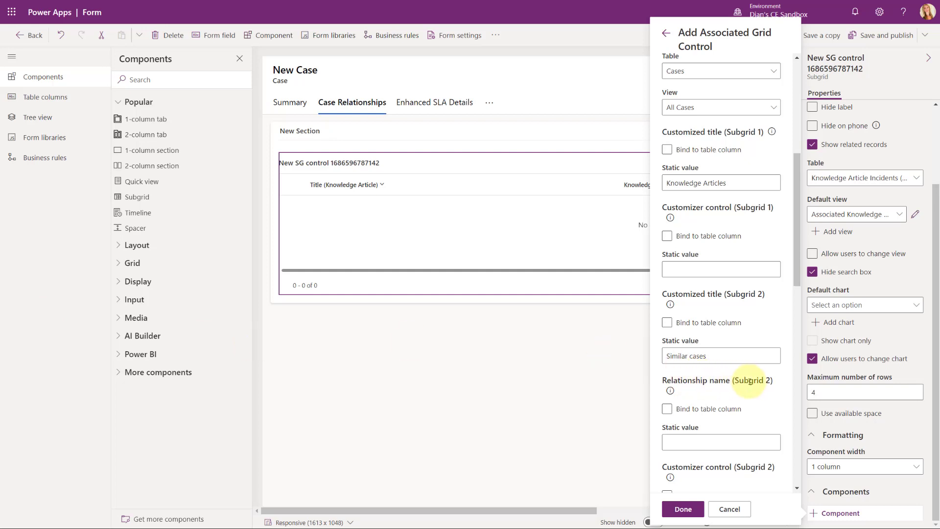
pyautogui.scroll(-3, 749, 380)
pyautogui.click(684, 290)
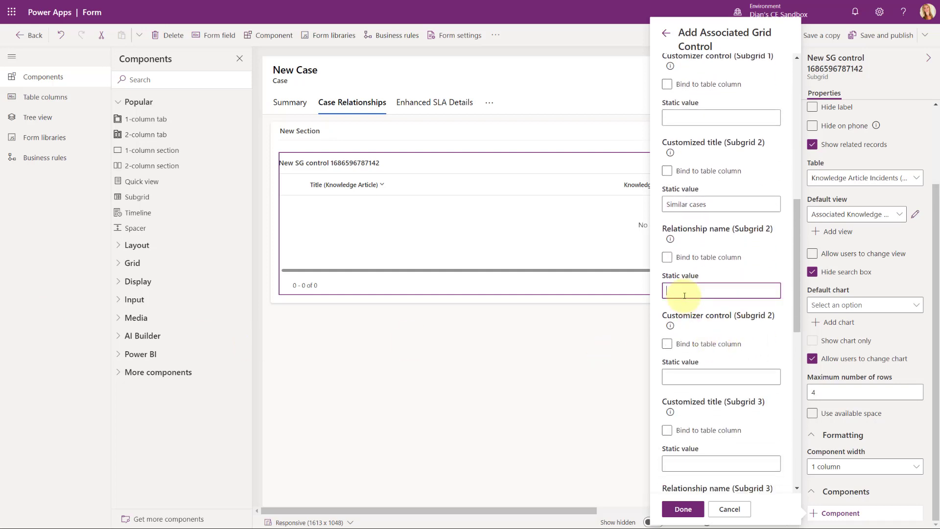
pyautogui.write('incident_connections1')
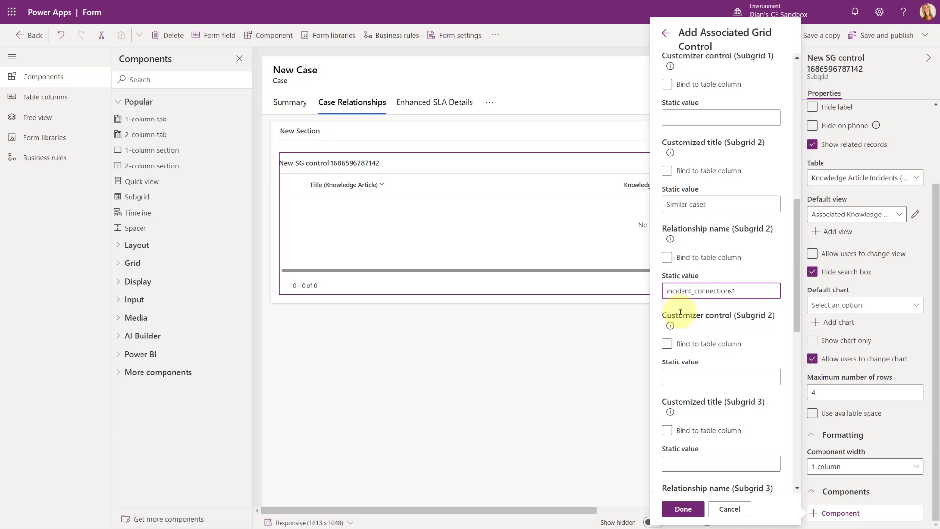
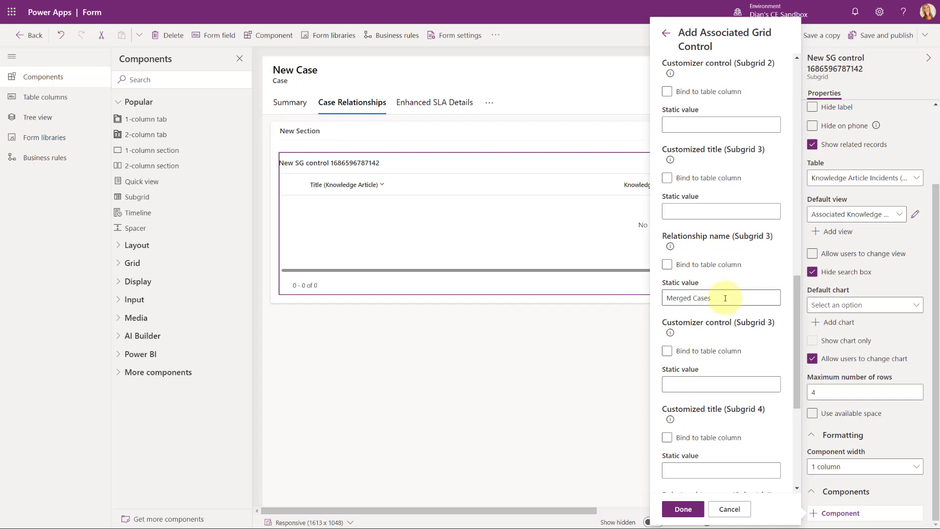
# - Give Subgrid 3 the title 'Merged Cases', relationship incident_master_incident and the custom cell control
pyautogui.moveTo(716, 295); pyautogui.dragTo(636, 296)
pyautogui.hotkey('ctrl', 'c')
pyautogui.click(695, 211)
pyautogui.hotkey('ctrl', 'v')
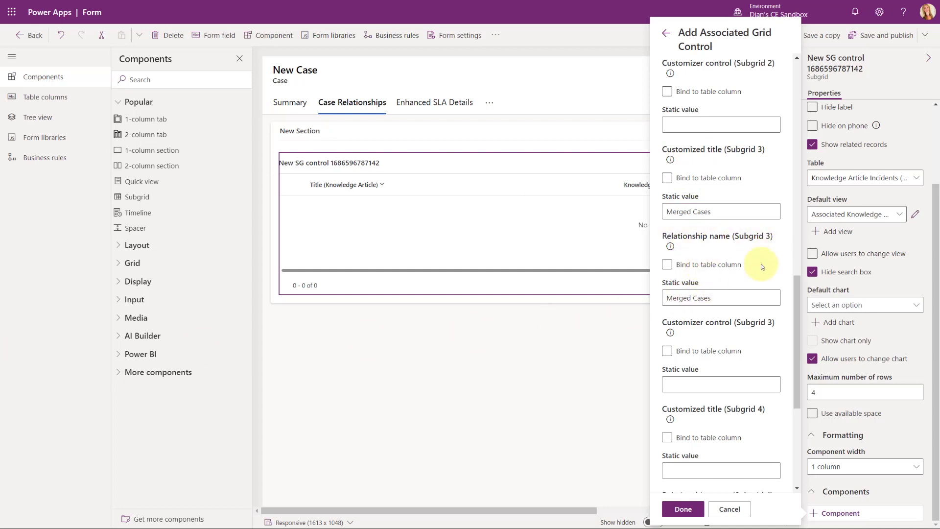
pyautogui.click(713, 298)
pyautogui.moveTo(713, 298); pyautogui.dragTo(625, 299)
pyautogui.write('incident_master_incident')
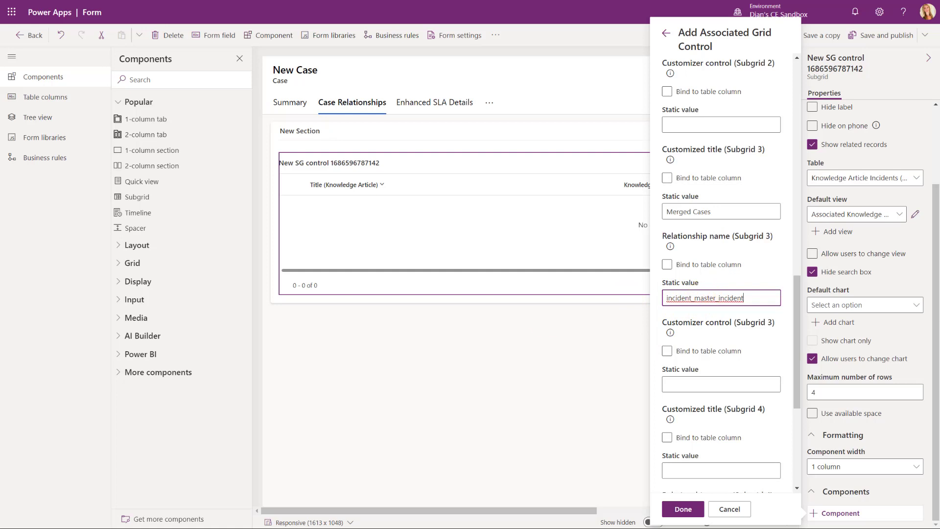
pyautogui.press('Tab')
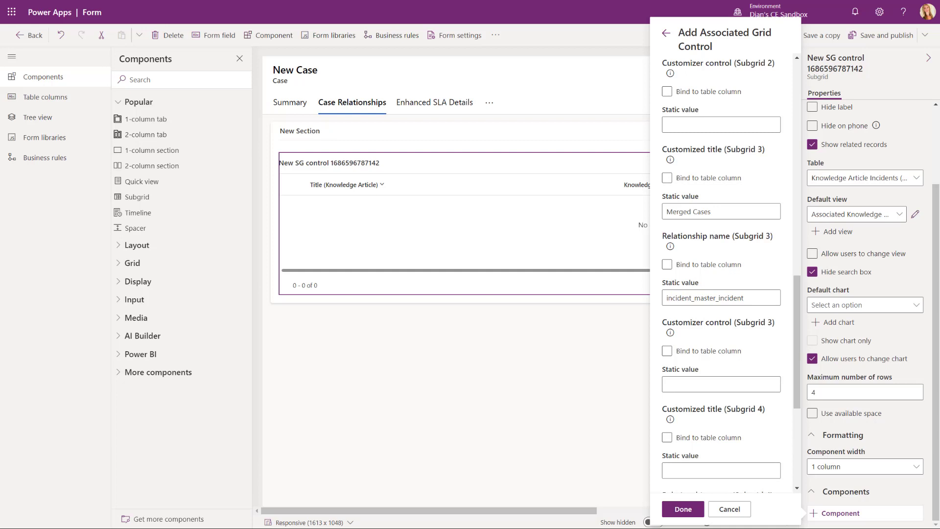
pyautogui.click(699, 384)
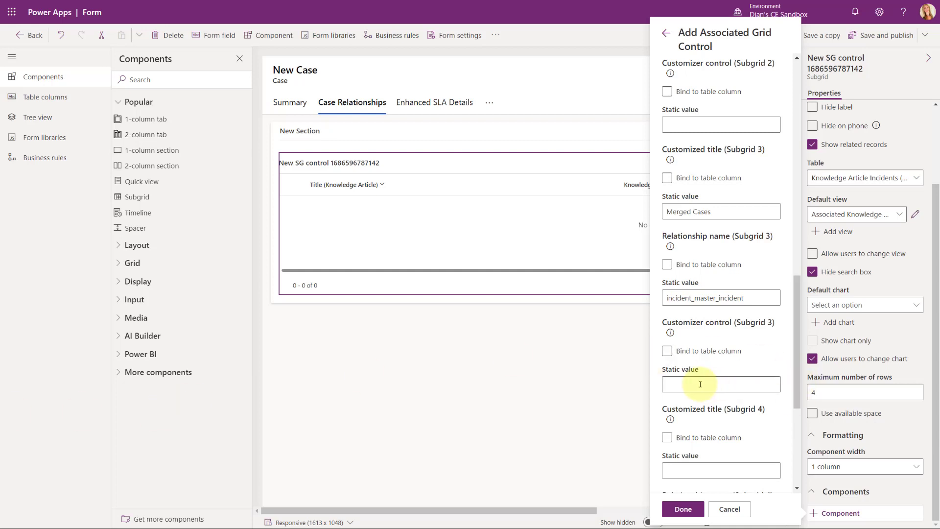
pyautogui.write('stomCellControl.CustomCellControl')
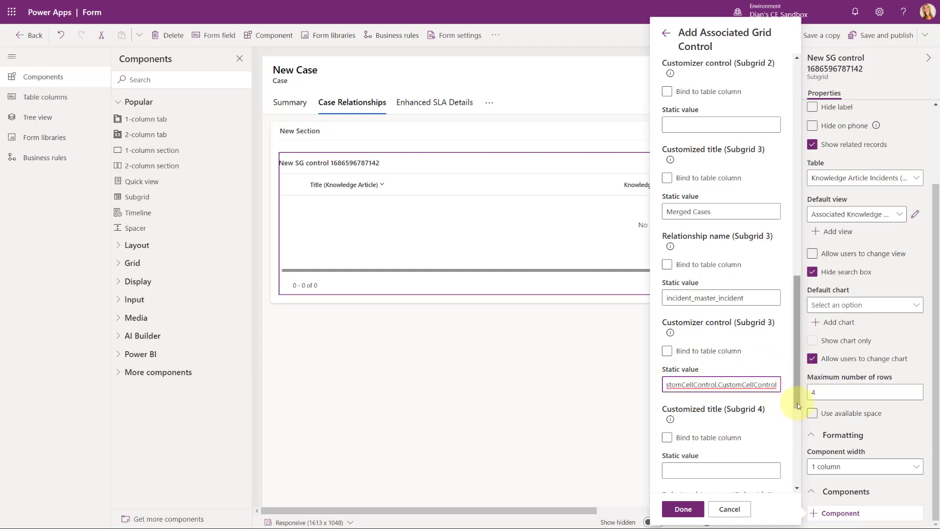
pyautogui.press('Left')
pyautogui.press('Left')
pyautogui.press('Left')
pyautogui.press('Left')
pyautogui.press('Left')
pyautogui.press('Left')
pyautogui.press('Left')
pyautogui.press('Left')
pyautogui.press('Left')
pyautogui.press('Left')
pyautogui.press('Left')
pyautogui.press('Left')
pyautogui.press('Left')
pyautogui.press('Left')
pyautogui.press('Left')
pyautogui.press('Left')
pyautogui.press('Left')
pyautogui.press('Left')
pyautogui.press('Left')
pyautogui.press('Left')
pyautogui.press('Right')
pyautogui.press('Right')
pyautogui.press('Right')
pyautogui.press('Right')
pyautogui.press('Right')
pyautogui.press('Right')
pyautogui.press('Right')
pyautogui.press('Right')
pyautogui.press('Right')
pyautogui.press('Right')
pyautogui.press('Right')
pyautogui.press('Right')
pyautogui.press('Right')
pyautogui.press('Right')
pyautogui.press('Right')
pyautogui.press('Right')
pyautogui.press('Right')
pyautogui.press('Right')
pyautogui.press('Right')
pyautogui.press('Right')
pyautogui.press('Right')
pyautogui.press('Right')
pyautogui.press('Right')
pyautogui.press('Right')
pyautogui.press('Right')
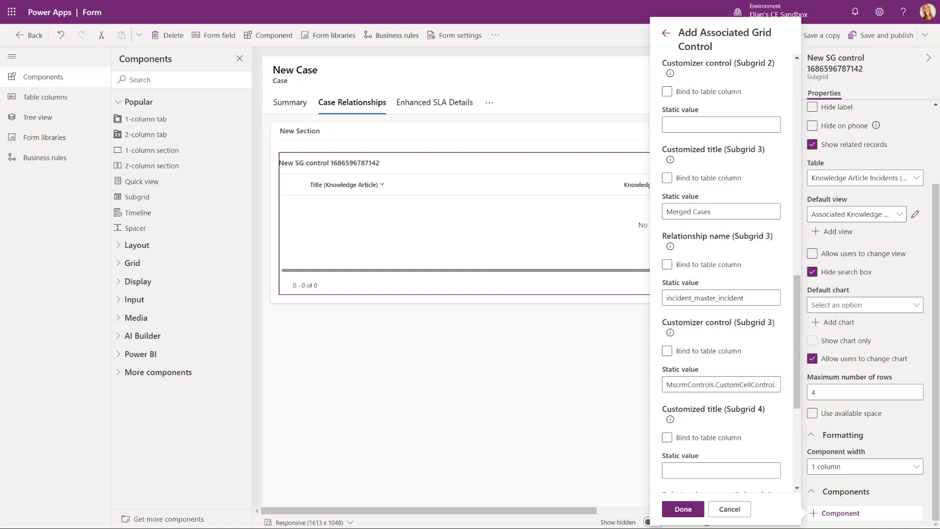
# - Title Subgrid 4 'Child Cases' with relationship name incident_parent_incident
pyautogui.scroll(-3, 695, 391)
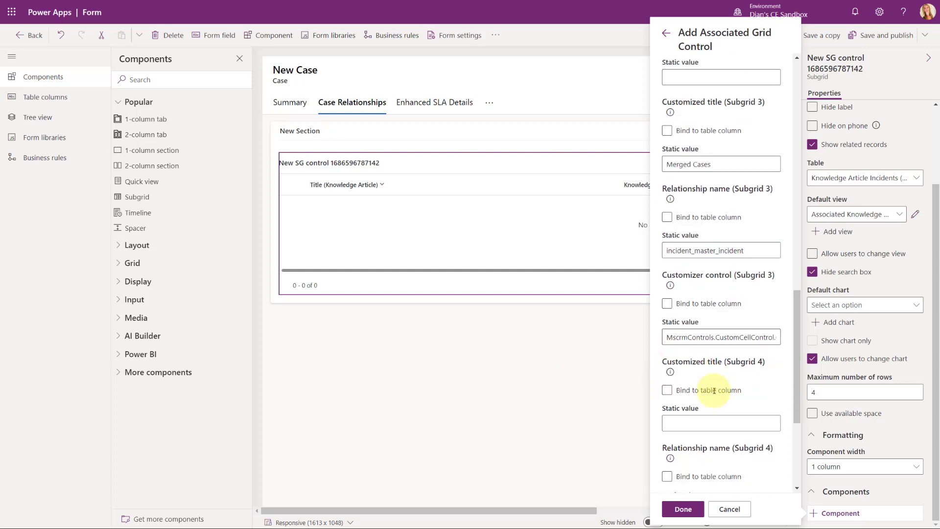
pyautogui.click(705, 337)
pyautogui.click(707, 370)
pyautogui.write('Child Cases')
pyautogui.scroll(-2, 690, 353)
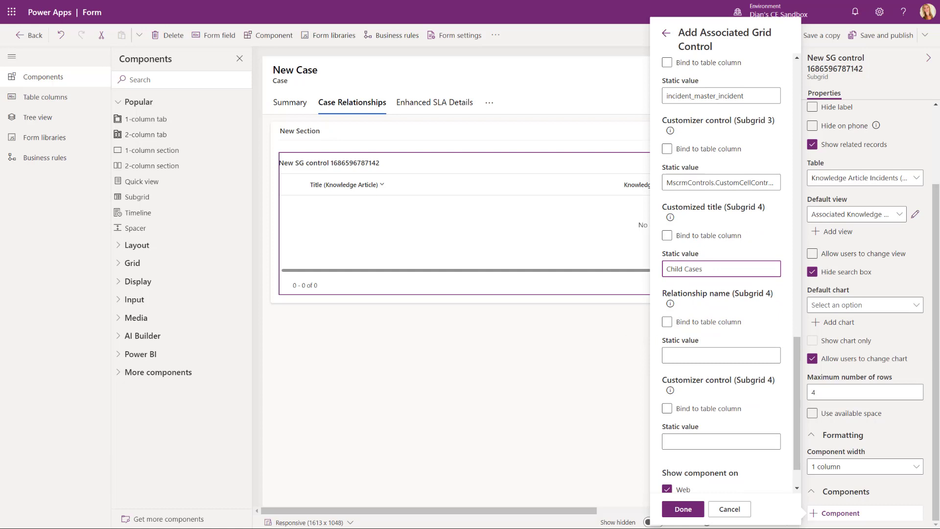
pyautogui.press('Tab')
pyautogui.click(705, 355)
pyautogui.write('incident_parent_incident')
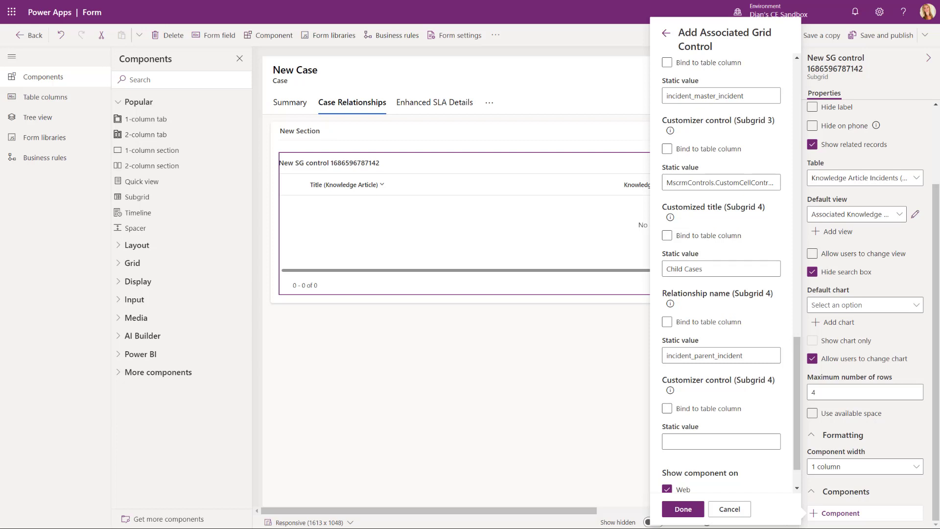
# - Set Subgrid 4's customizer control to CustomCellControl and add the Associated Grid Control
pyautogui.click(695, 441)
pyautogui.write('MscrmControls.CustomCellControl.CustomCellControl')
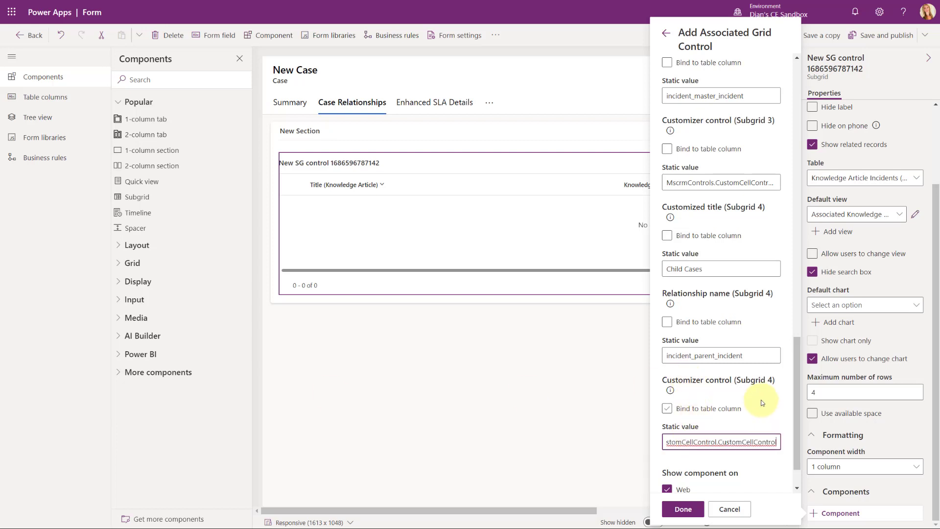
pyautogui.scroll(-1, 757, 394)
pyautogui.moveTo(764, 395); pyautogui.dragTo(653, 399)
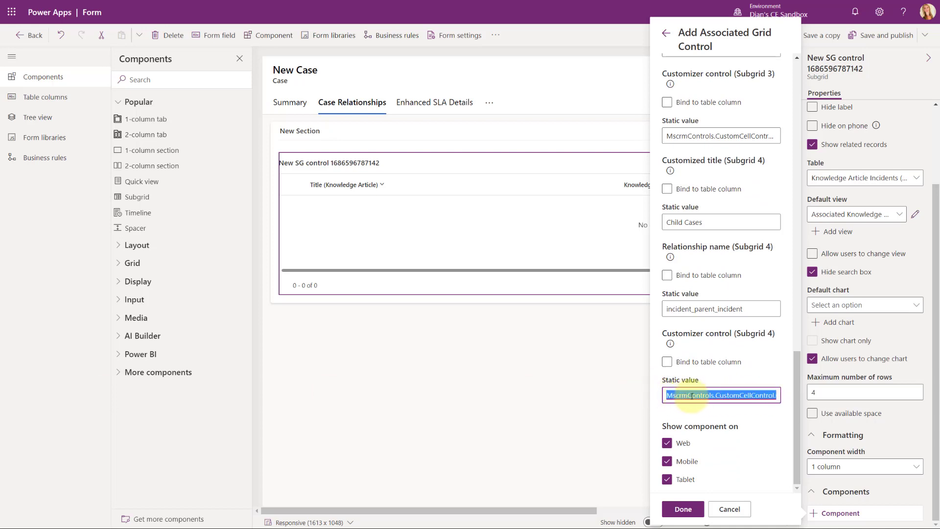
pyautogui.click(778, 396)
pyautogui.write('Cu')
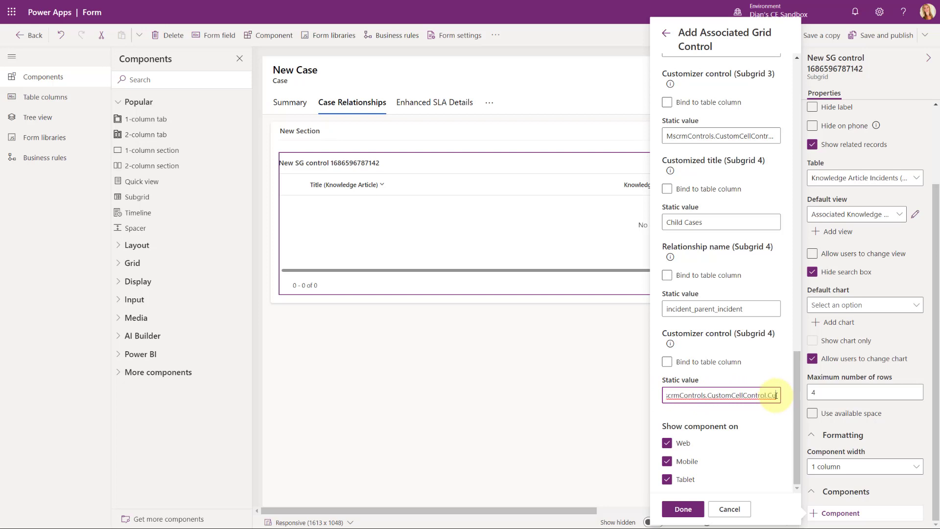
pyautogui.write('stomCellControl')
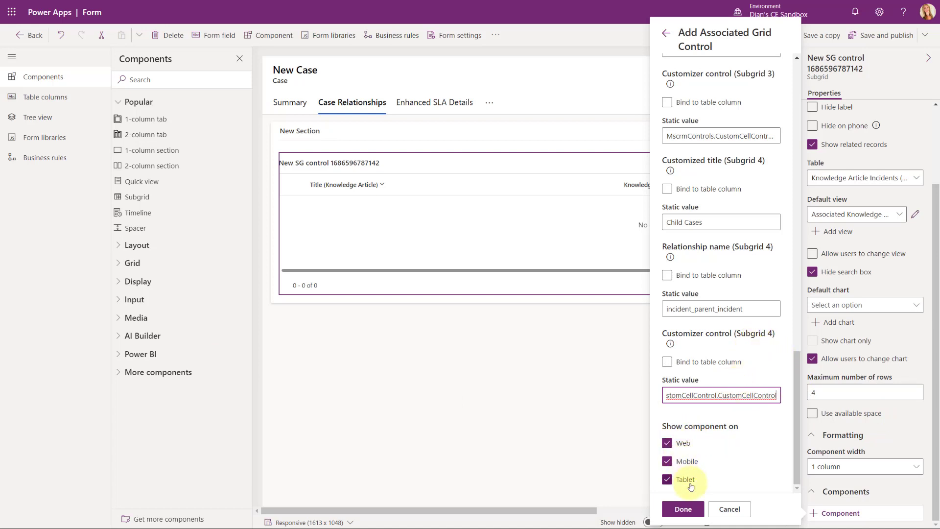
pyautogui.click(683, 508)
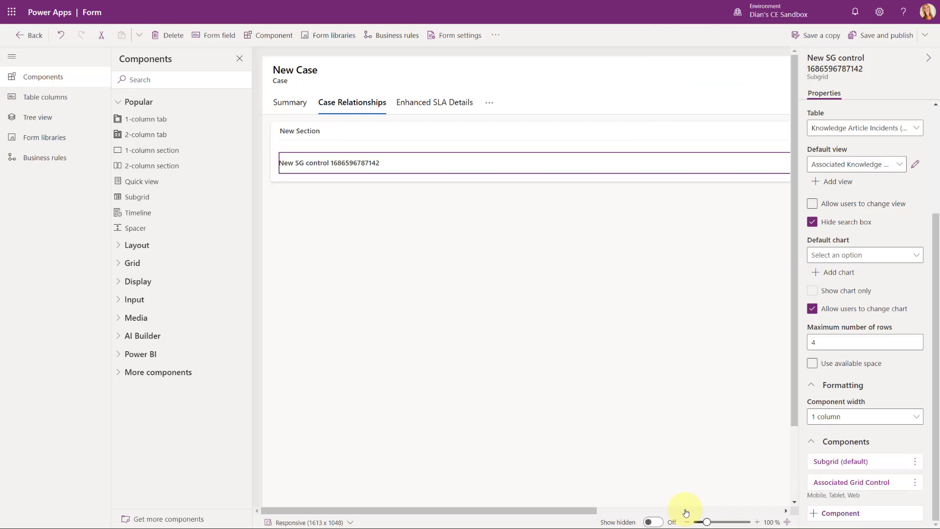
pyautogui.scroll(3, 935, 343)
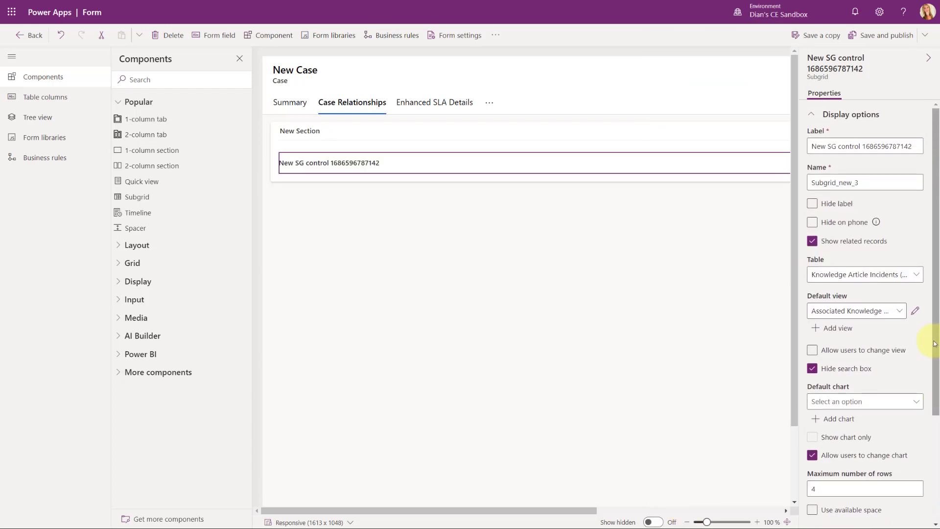
# - Hide the subgrid's label, then bring up the case's Summary details in Customer Service Hub
pyautogui.click(811, 203)
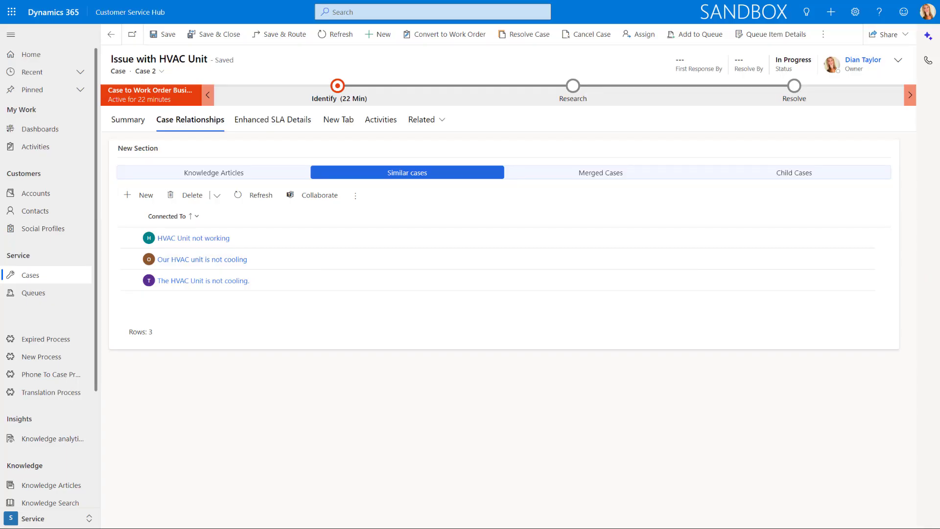
pyautogui.click(131, 123)
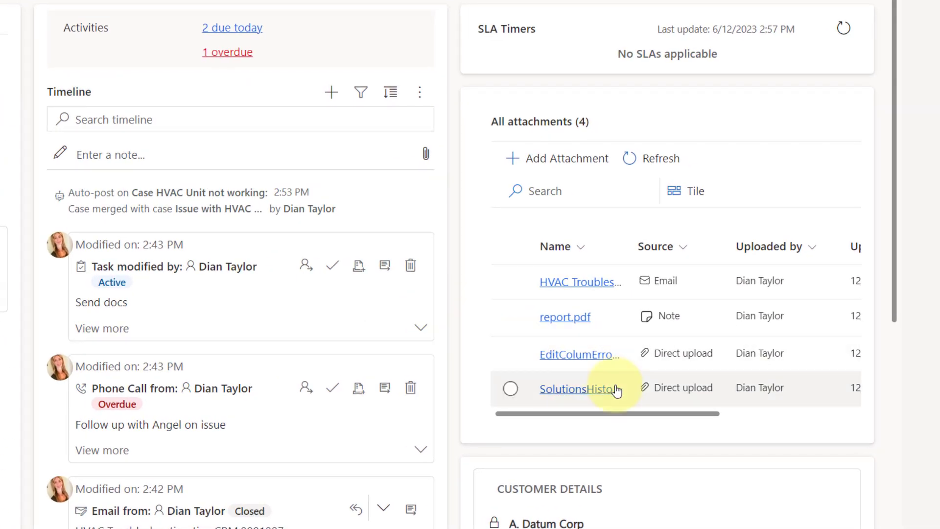
pyautogui.moveTo(642, 411); pyautogui.dragTo(622, 428)
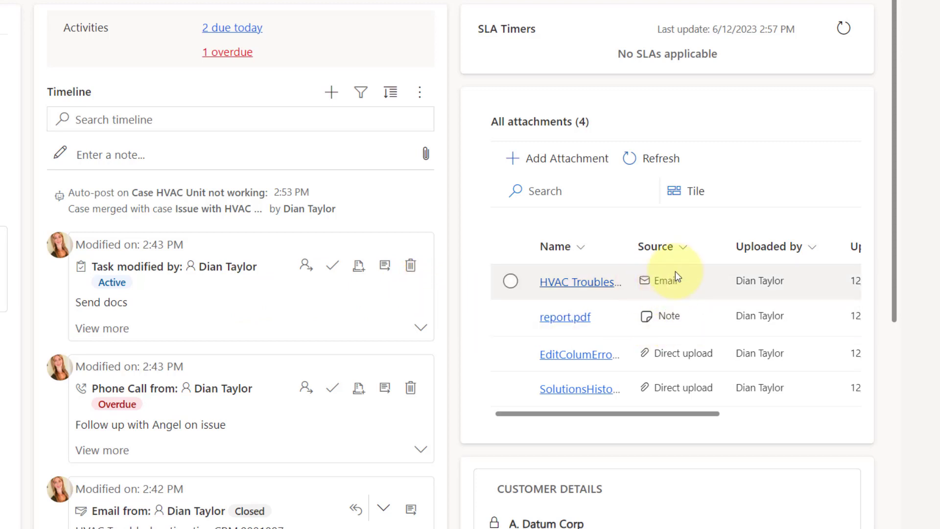
# - Switch the attachments subgrid to Tile view, then back to Grid view
pyautogui.click(682, 195)
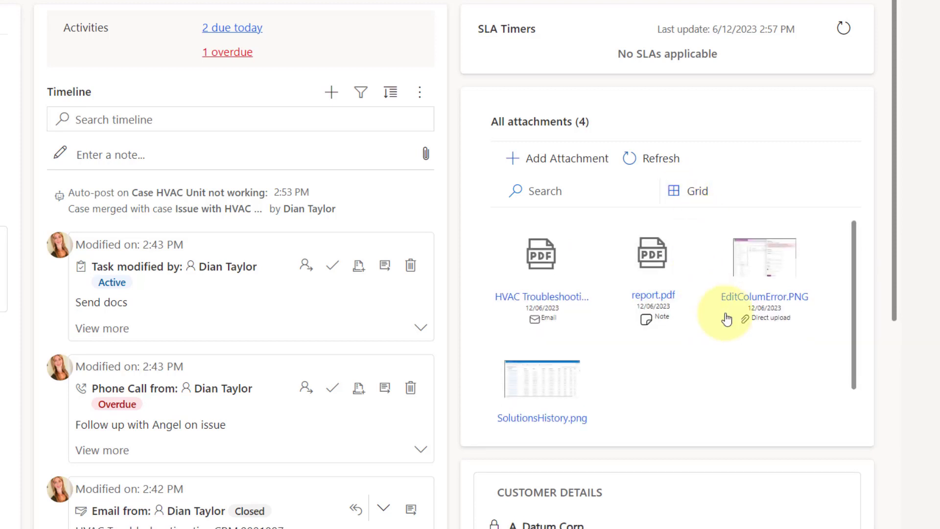
pyautogui.scroll(-1, 618, 373)
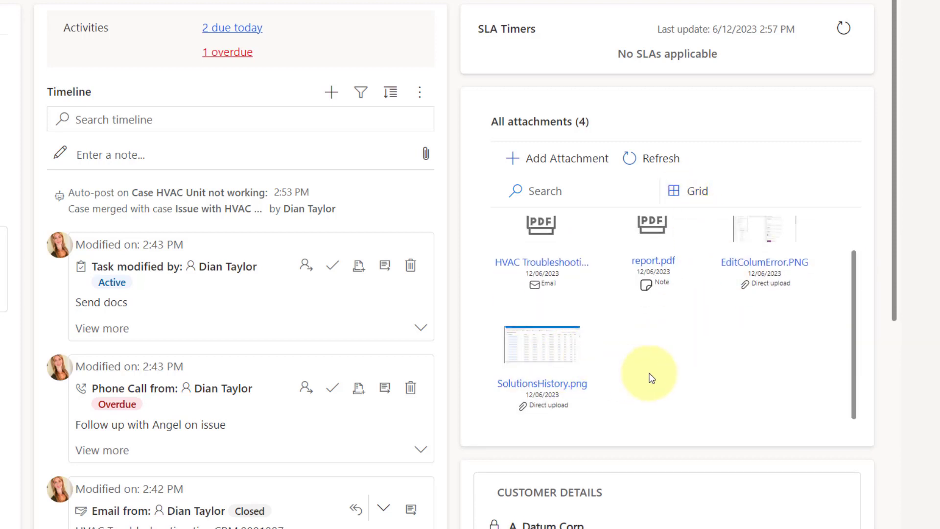
pyautogui.scroll(1, 656, 372)
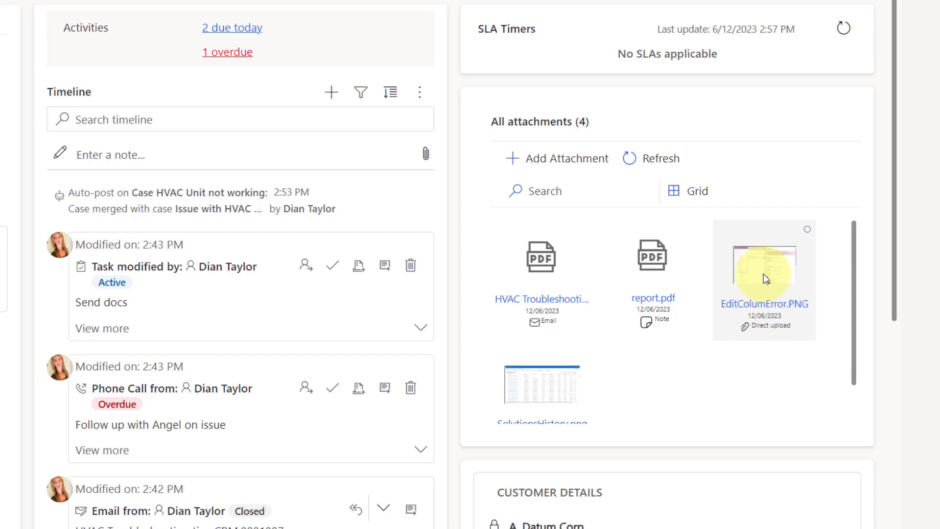
pyautogui.click(674, 189)
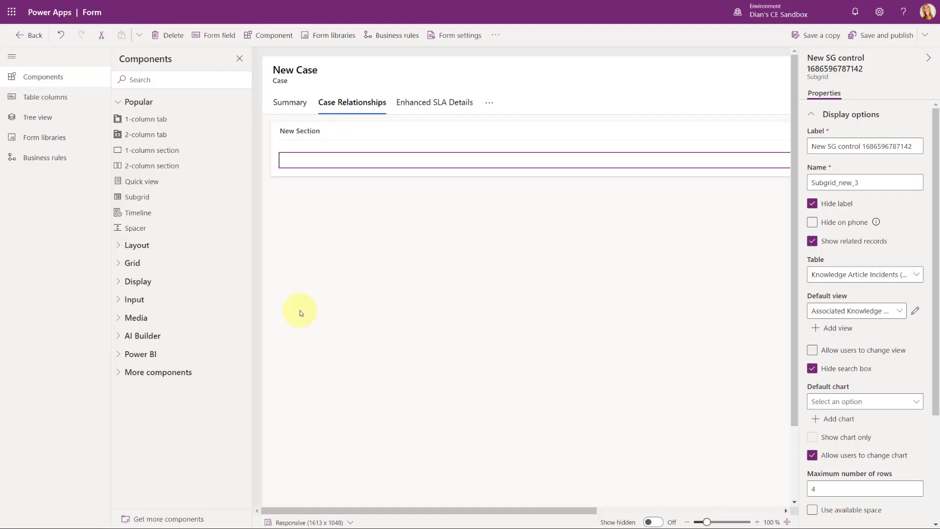
# - Select the Attachments field on the form's Summary tab and inspect its components
pyautogui.click(291, 102)
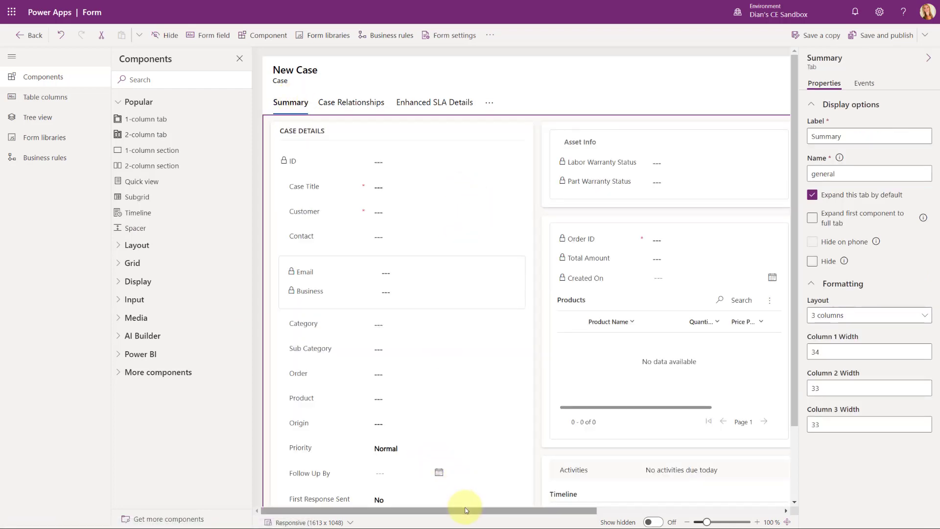
pyautogui.moveTo(472, 510); pyautogui.dragTo(657, 509)
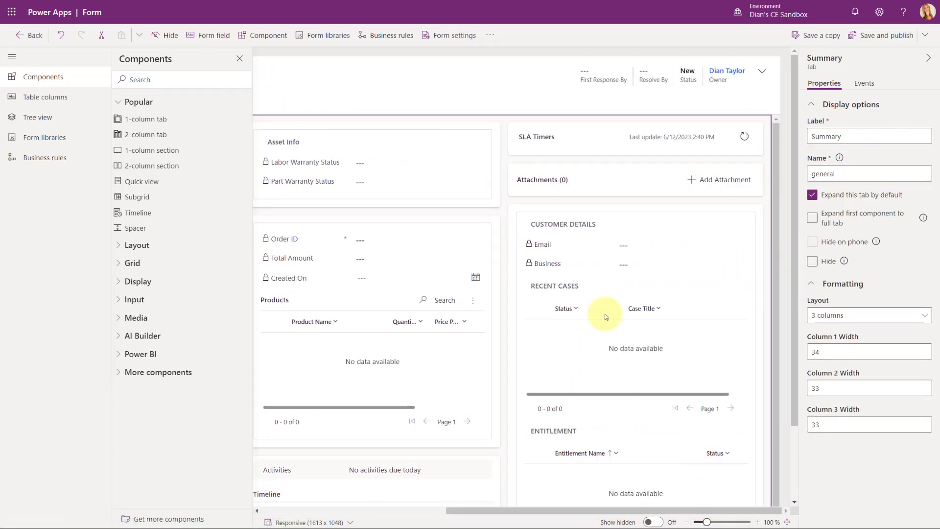
pyautogui.click(598, 179)
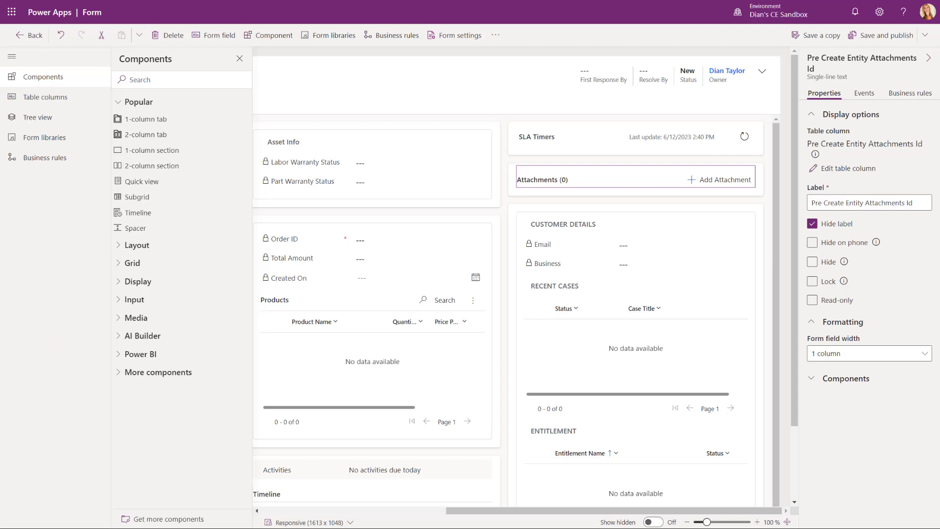
pyautogui.click(846, 378)
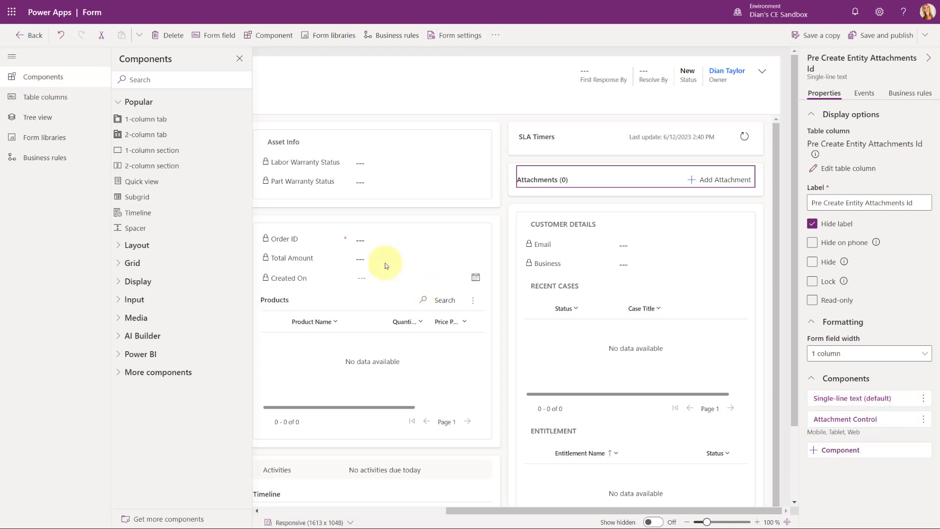
# - Search table columns for 'pre', include used columns, and place Pre Create Entity Attachments Id under Attachments
pyautogui.click(47, 97)
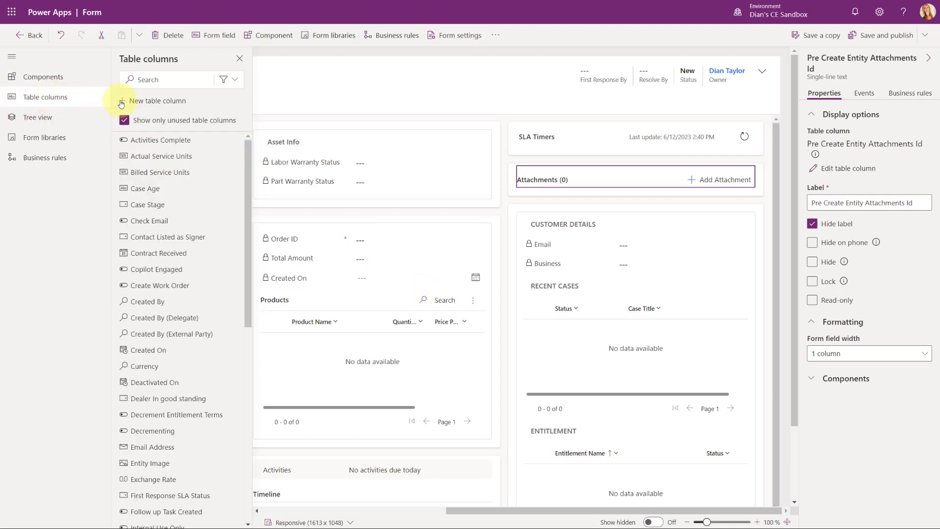
pyautogui.click(155, 79)
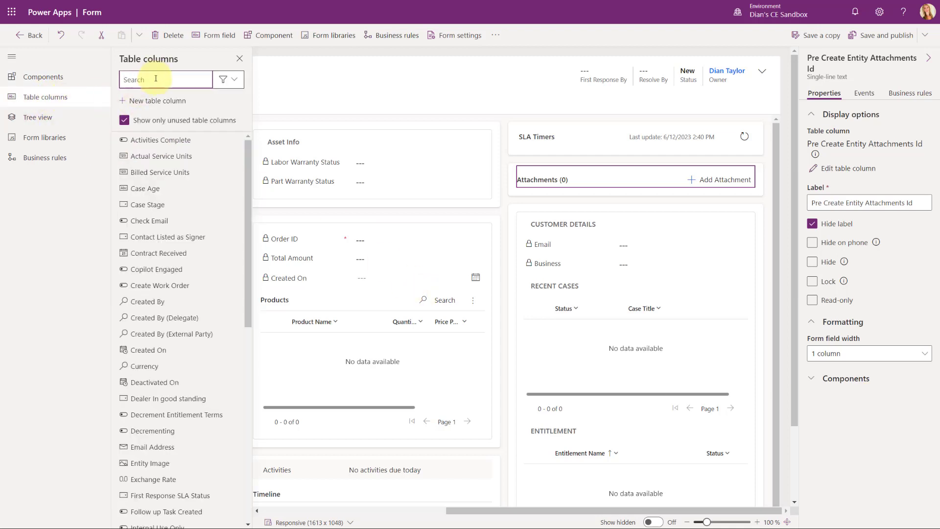
pyautogui.write('pre')
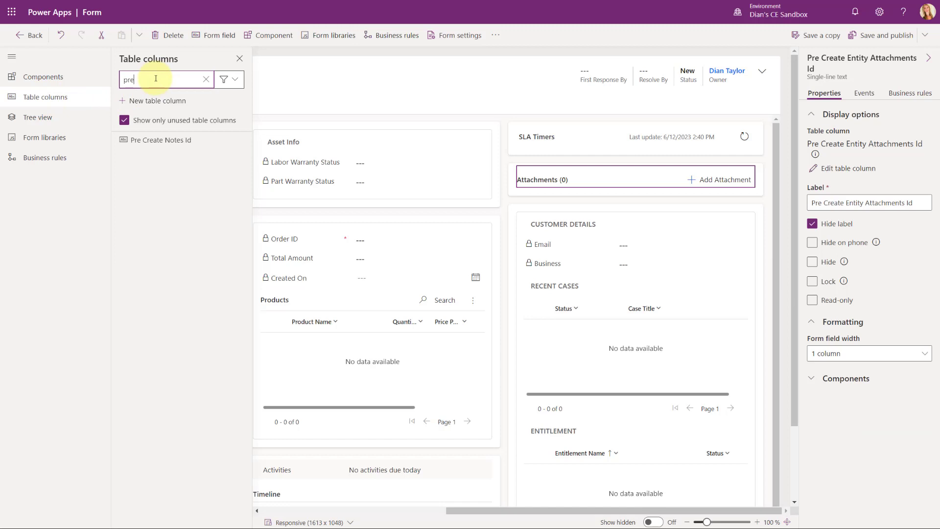
pyautogui.click(125, 120)
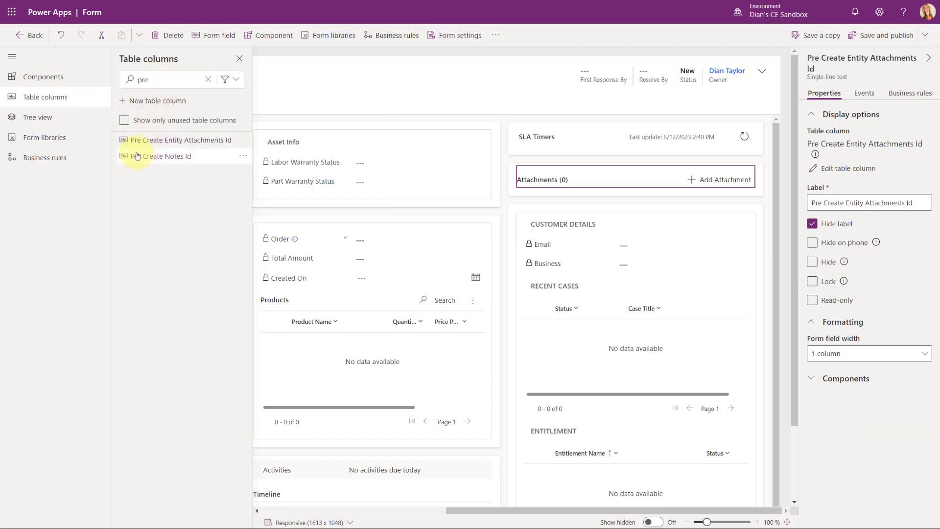
pyautogui.moveTo(146, 142)
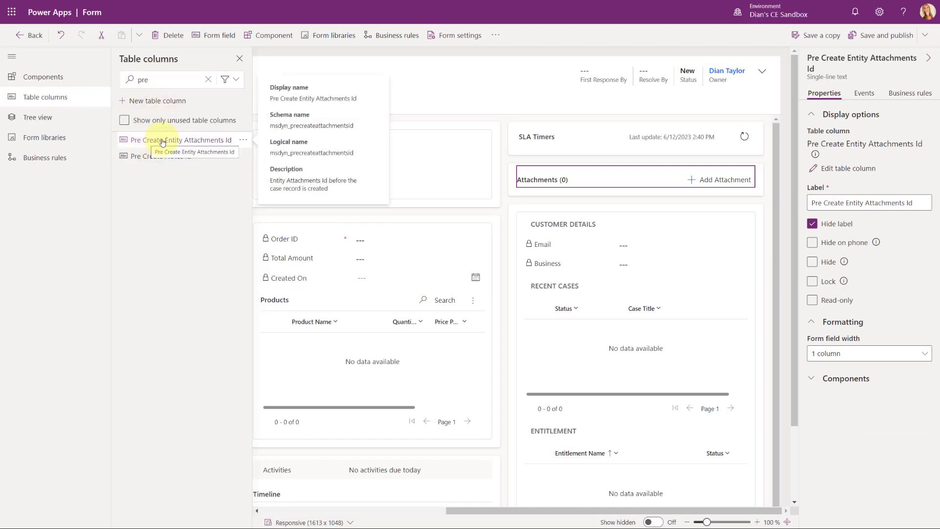
pyautogui.moveTo(162, 142); pyautogui.dragTo(557, 190)
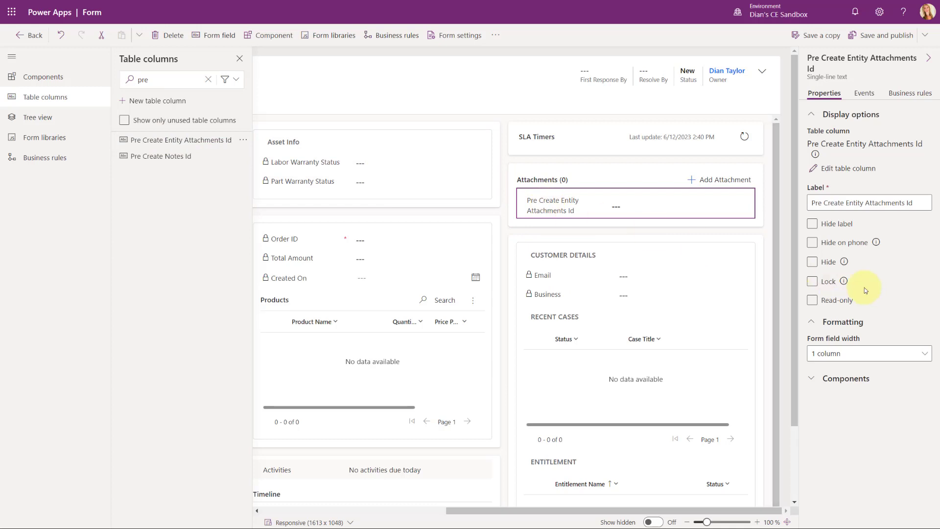
pyautogui.click(846, 375)
# - Add Attachment Control to Pre Create Entity Attachments Id with Show Control Title set to Yes
pyautogui.click(834, 399)
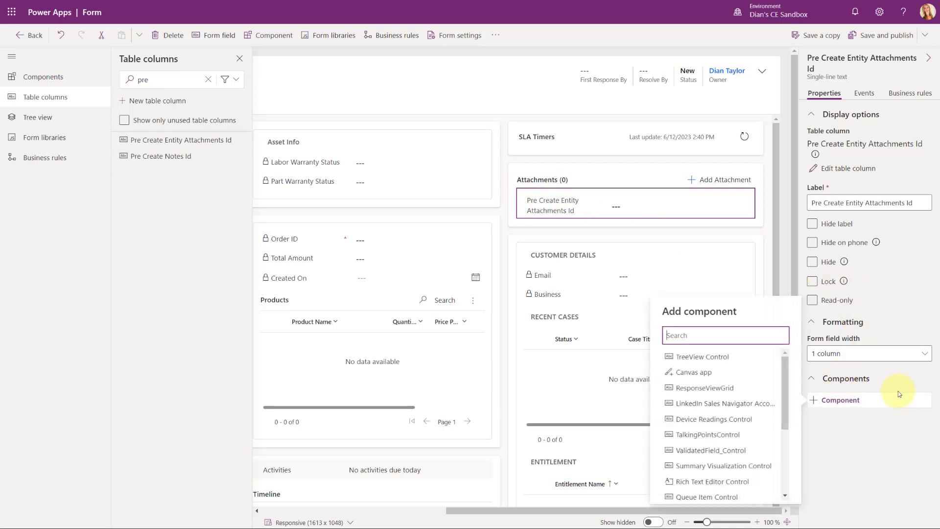
pyautogui.scroll(-3, 782, 432)
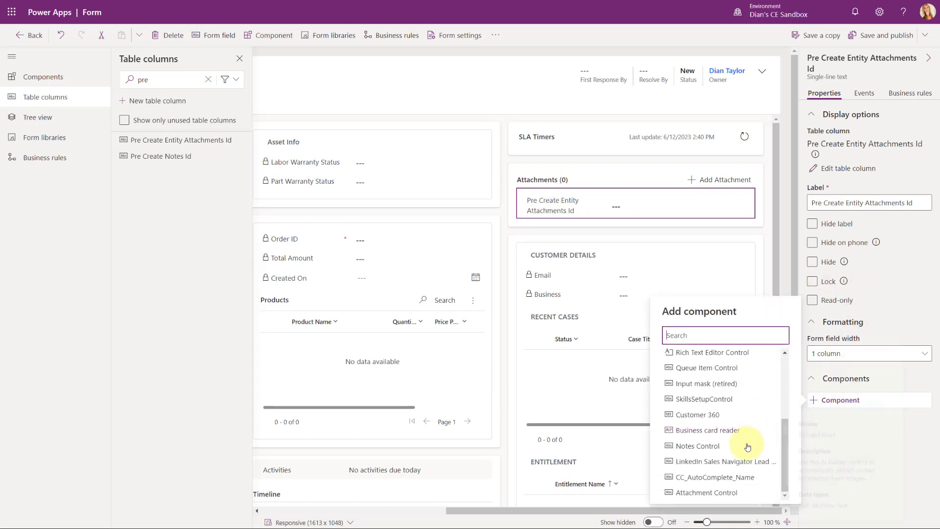
pyautogui.click(720, 492)
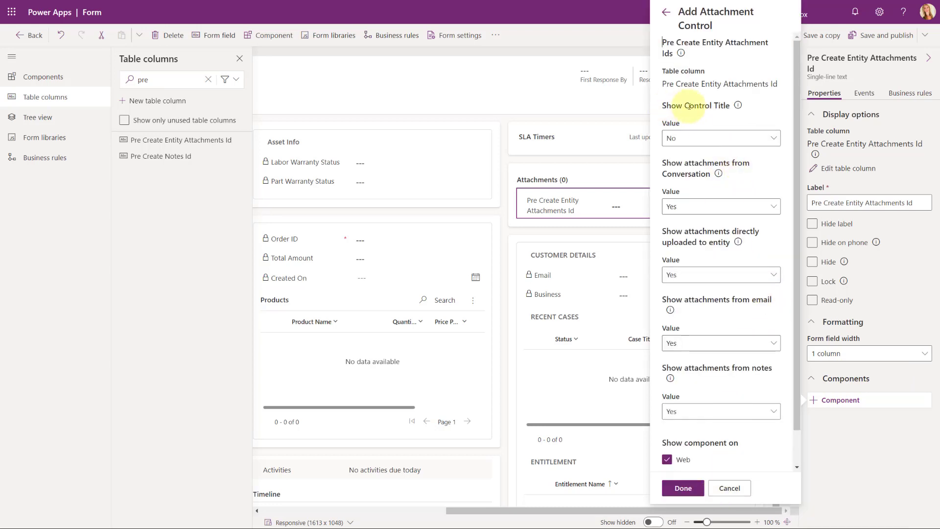
pyautogui.click(708, 138)
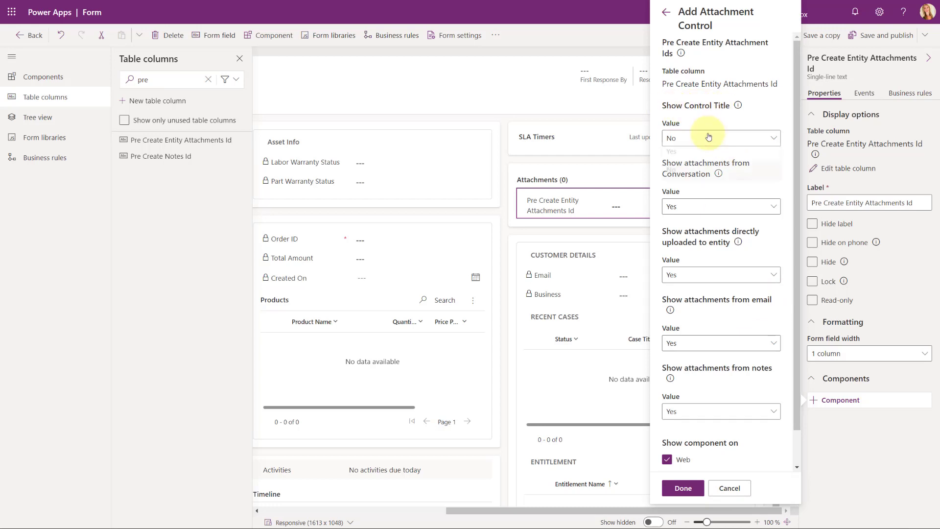
pyautogui.click(697, 156)
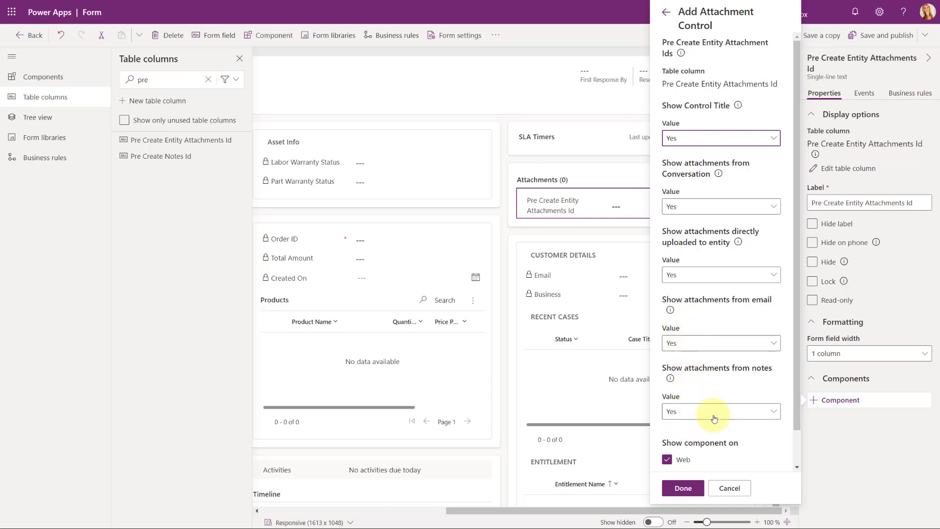
pyautogui.scroll(-1, 695, 422)
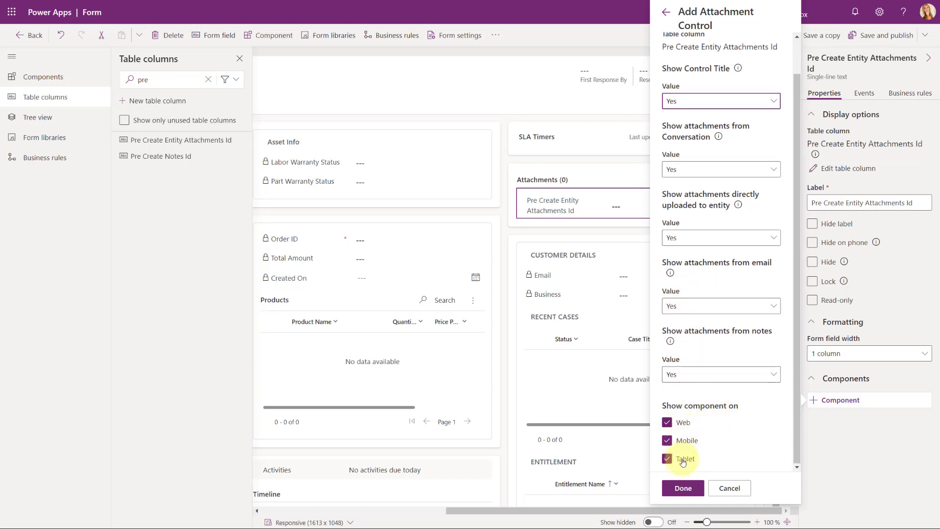
pyautogui.click(682, 487)
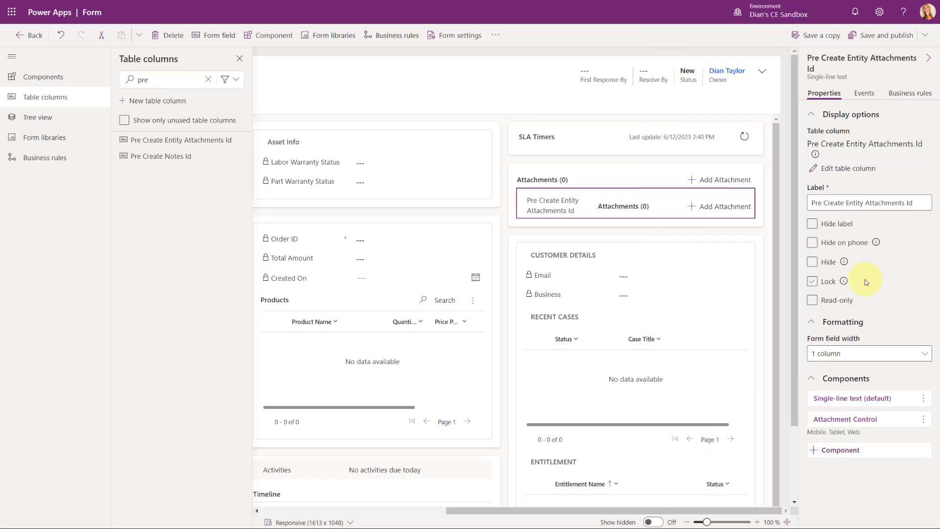
# - Check Hide label on the Pre Create Entity Attachments Id field
pyautogui.click(812, 224)
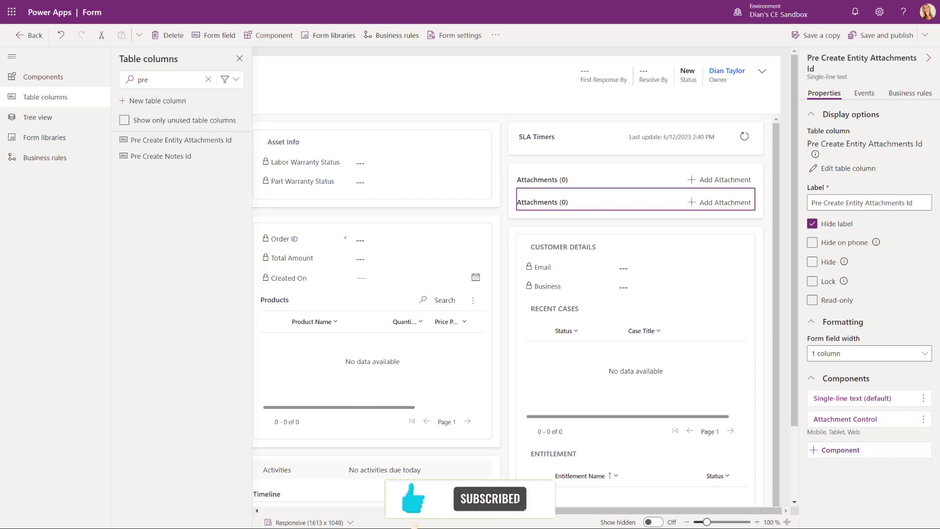
pyautogui.moveTo(149, 157)
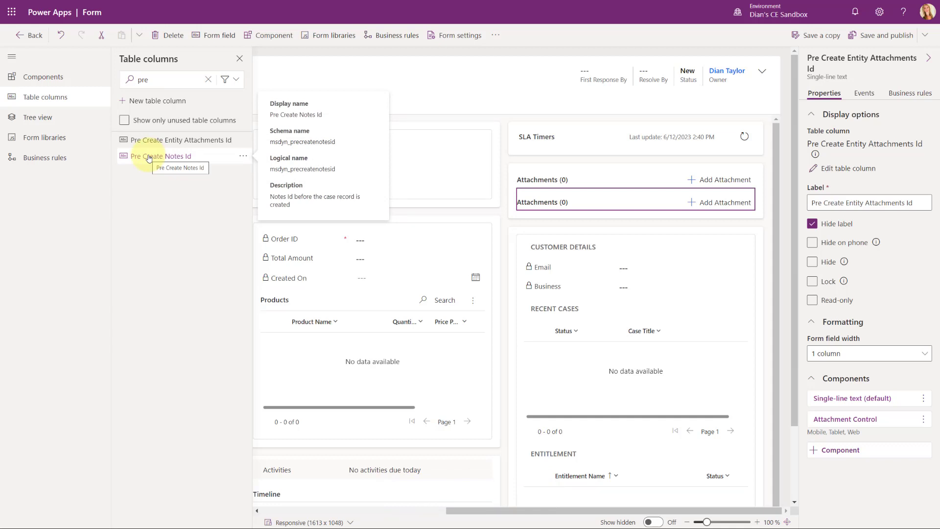
# - Place Pre Create Notes Id below the attachments control and list its available components
pyautogui.moveTo(149, 158); pyautogui.dragTo(534, 218)
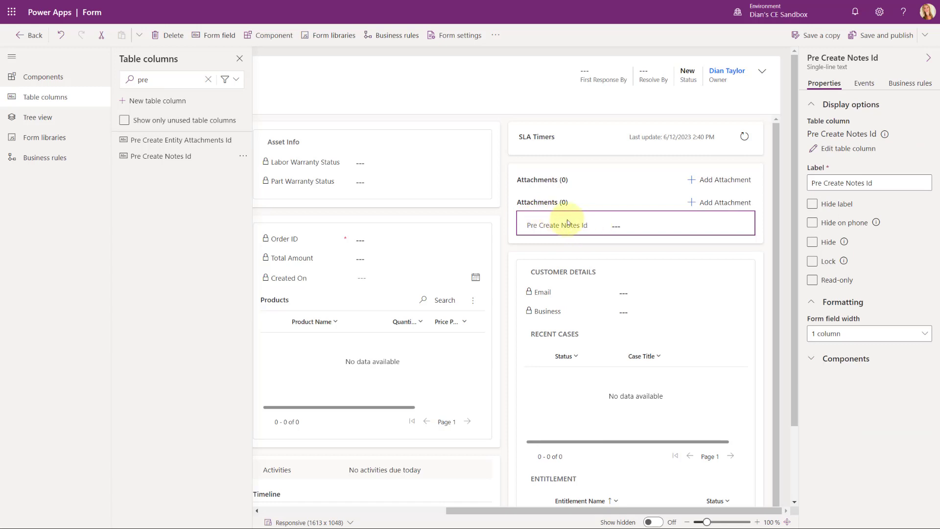
pyautogui.click(834, 358)
pyautogui.click(841, 380)
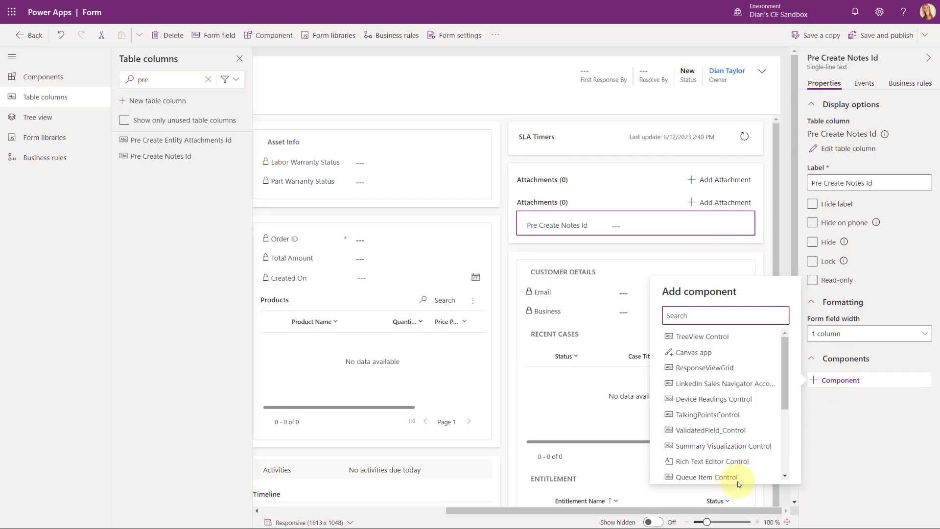
# - Add Notes Control to Pre Create Notes Id and hide its label
pyautogui.moveTo(786, 365); pyautogui.dragTo(781, 439)
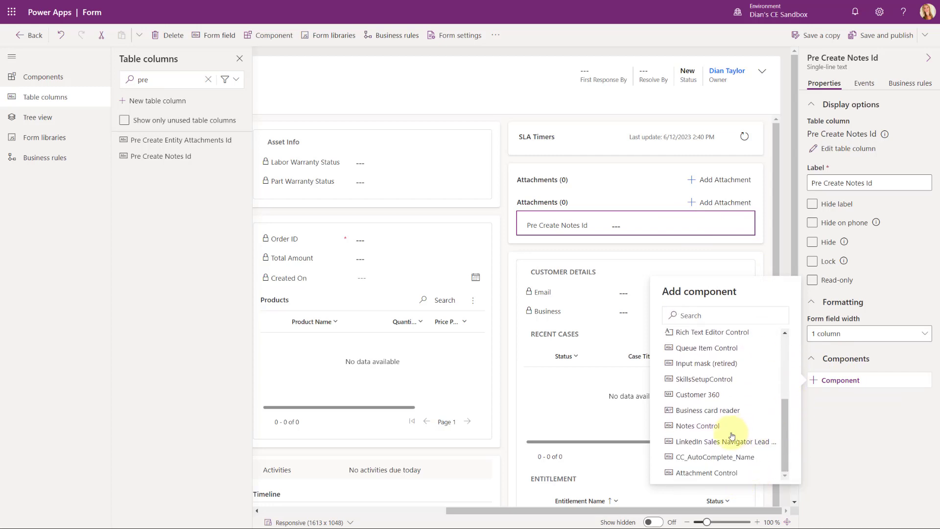
pyautogui.click(709, 426)
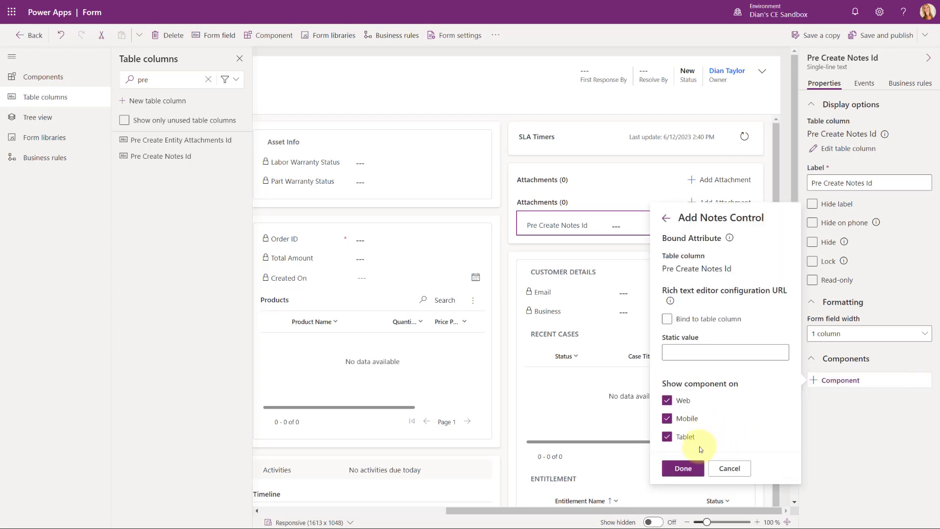
pyautogui.click(683, 467)
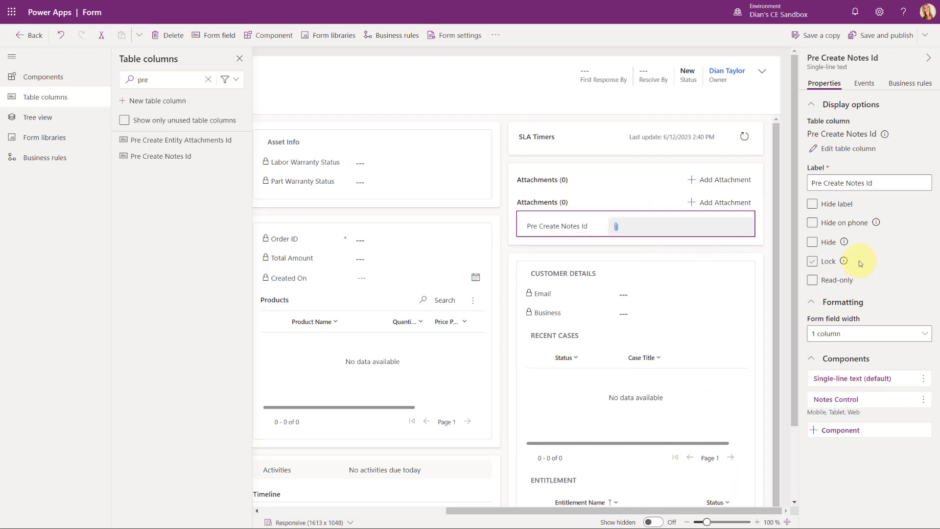
pyautogui.click(832, 222)
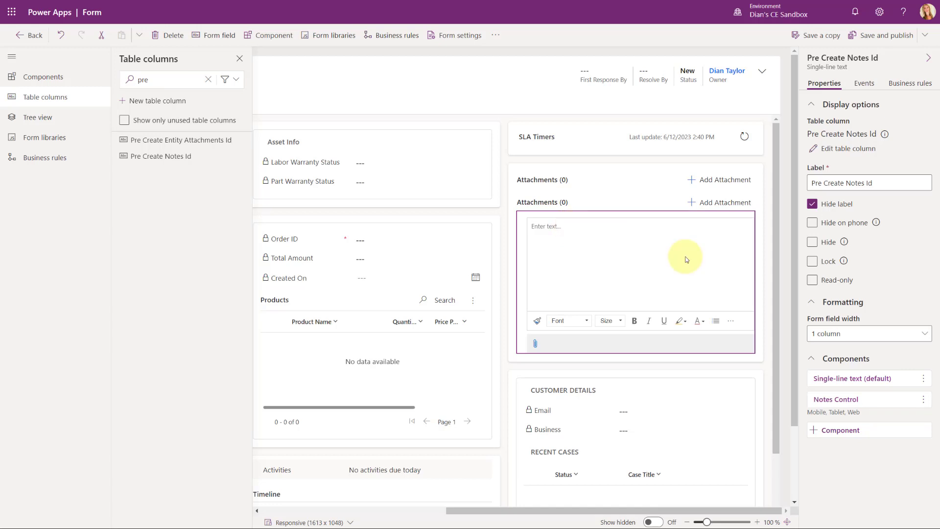
# - Delete the duplicate Attachments control and the Pre Create Notes Id field from the form
pyautogui.click(591, 201)
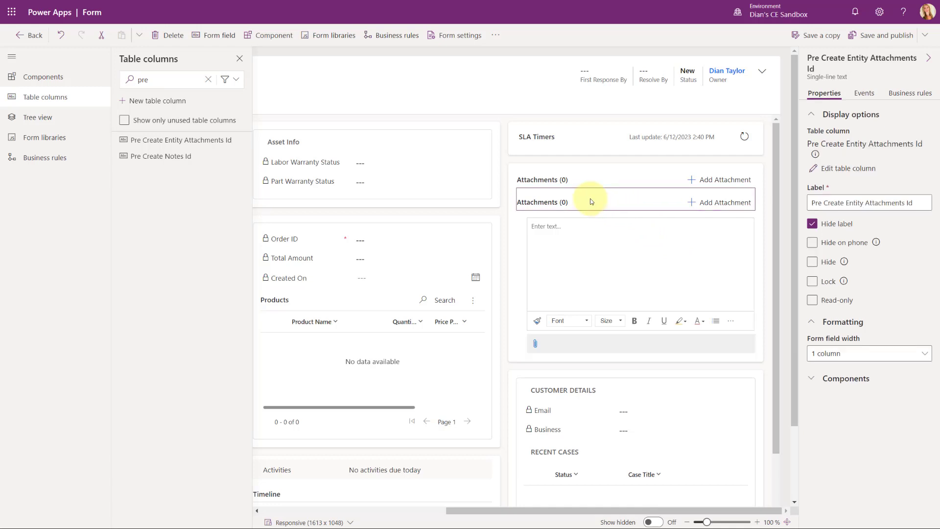
pyautogui.press('Delete')
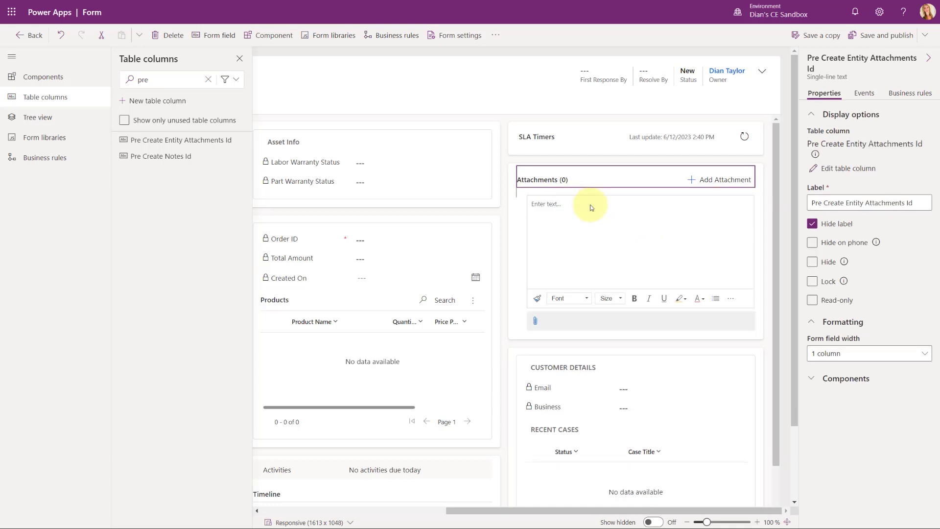
pyautogui.click(526, 200)
pyautogui.press('Delete')
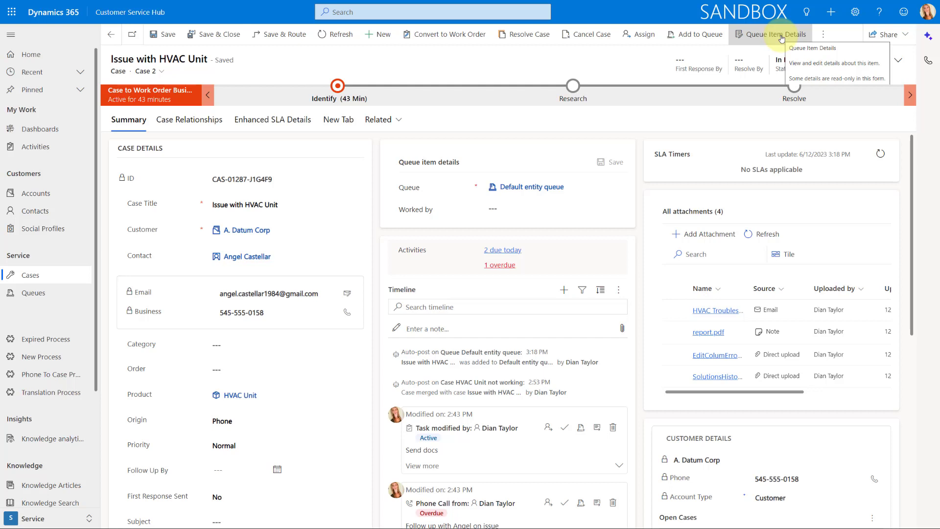
# - Set the queue item's Worked by to the matching user, save it, and view overdue activity
pyautogui.click(499, 208)
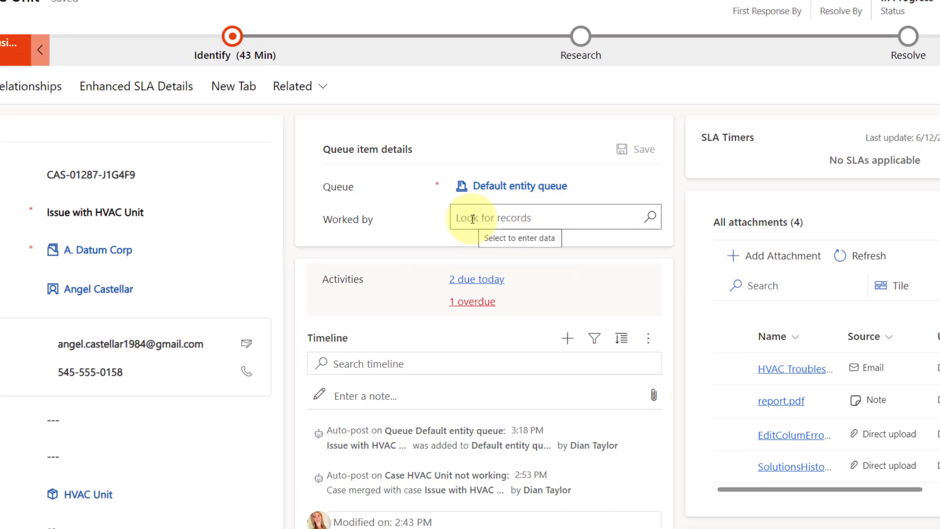
pyautogui.click(498, 210)
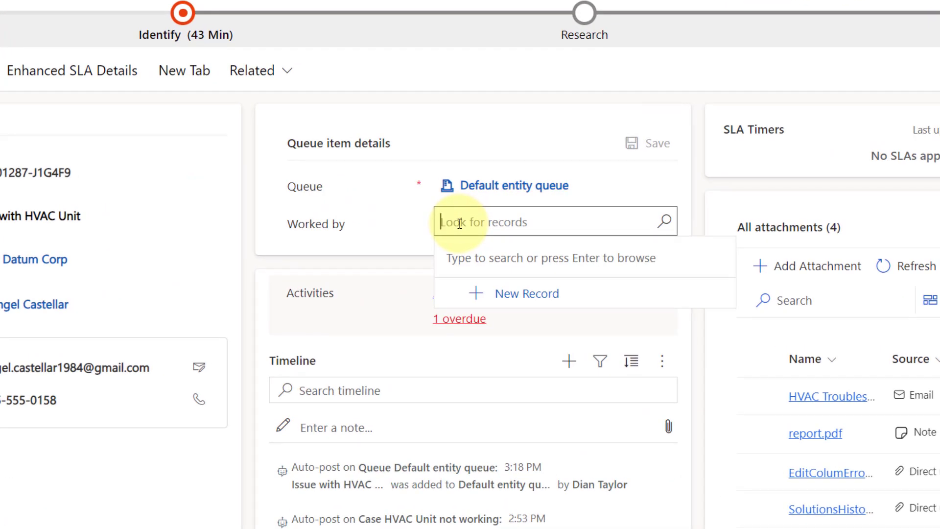
pyautogui.write('dian ')
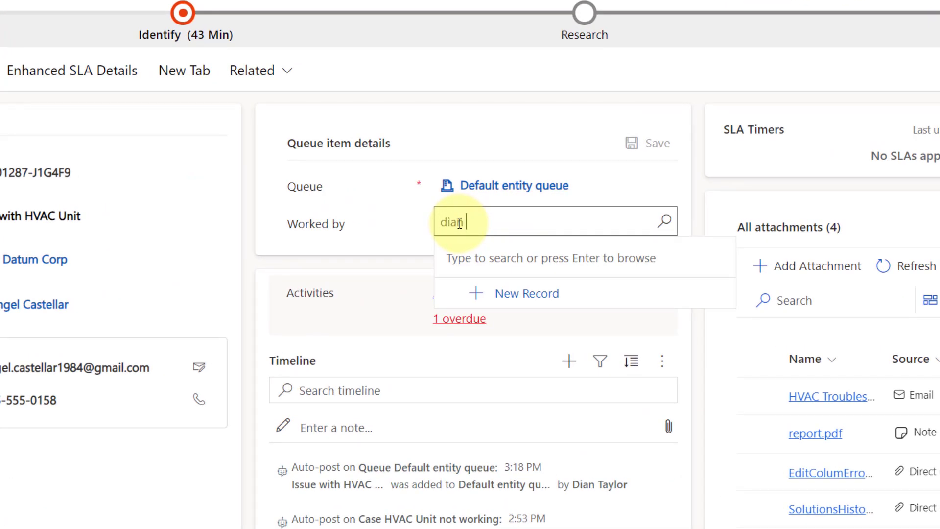
pyautogui.write('taylo')
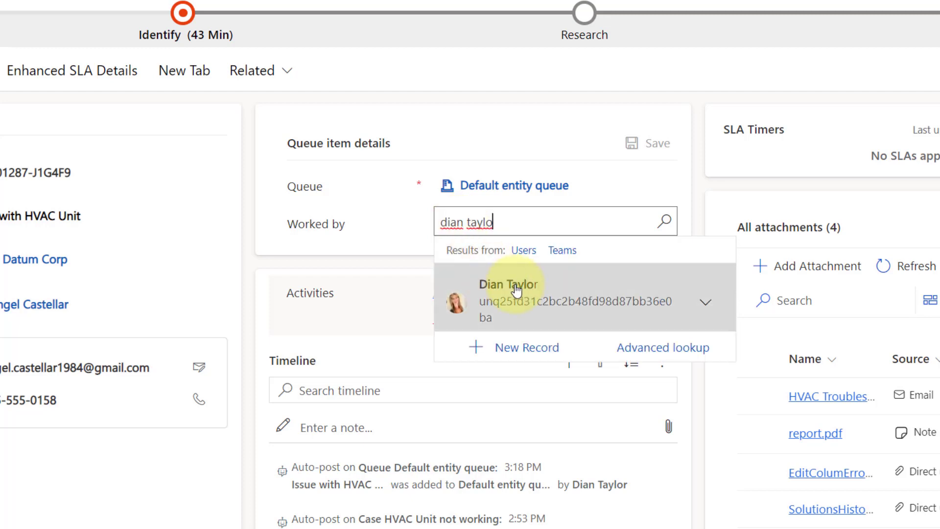
pyautogui.click(519, 296)
pyautogui.click(656, 143)
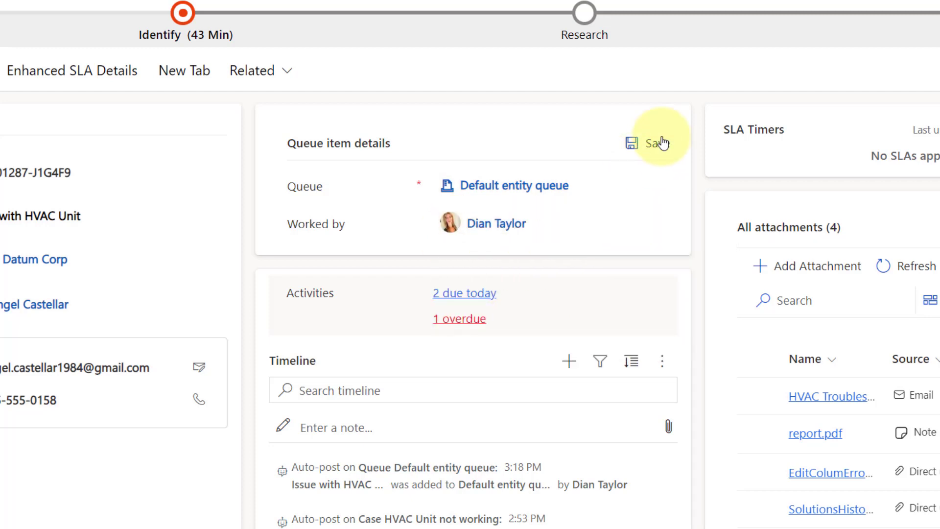
pyautogui.click(459, 319)
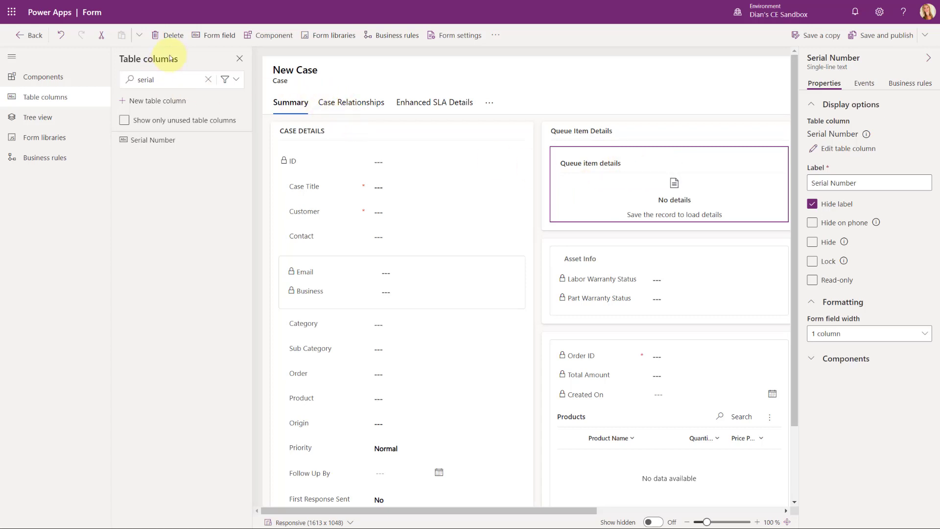
# - Drag Serial Number into the Queue Item Details section
pyautogui.click(166, 36)
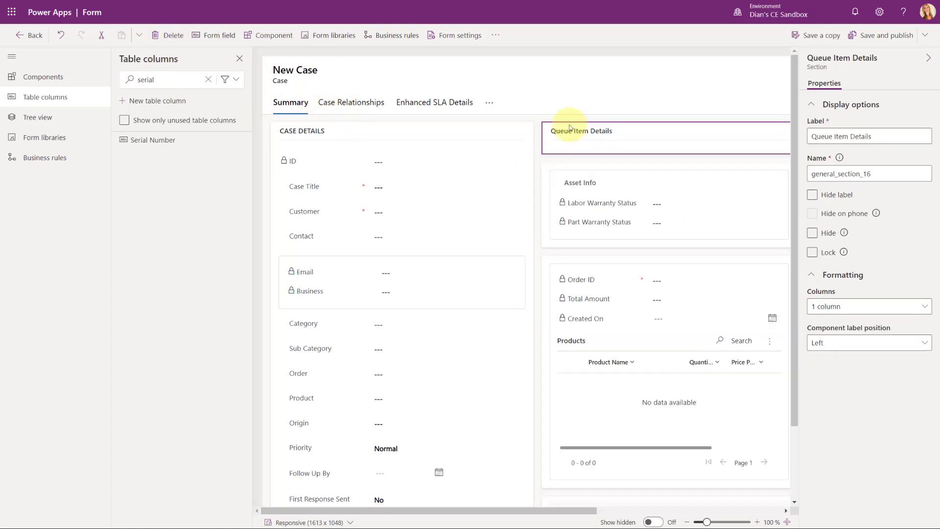
pyautogui.moveTo(192, 147)
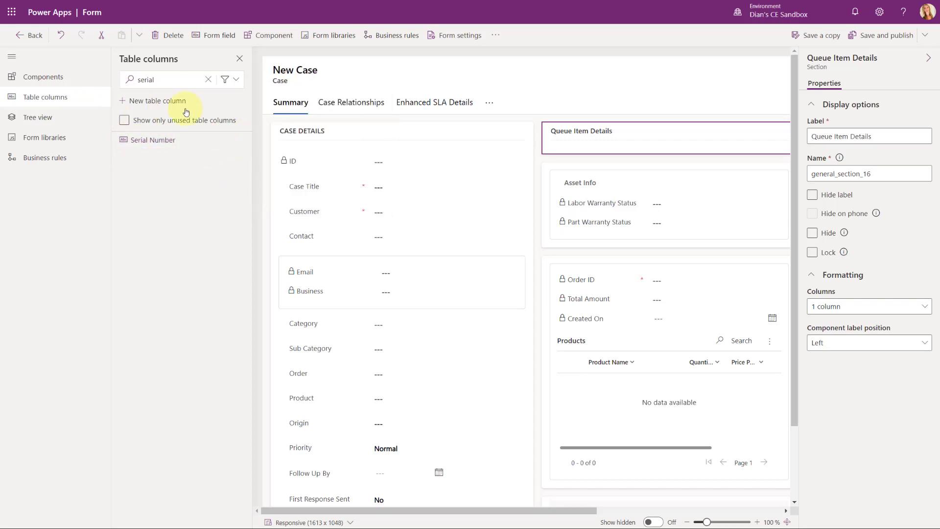
pyautogui.moveTo(186, 143); pyautogui.dragTo(600, 148)
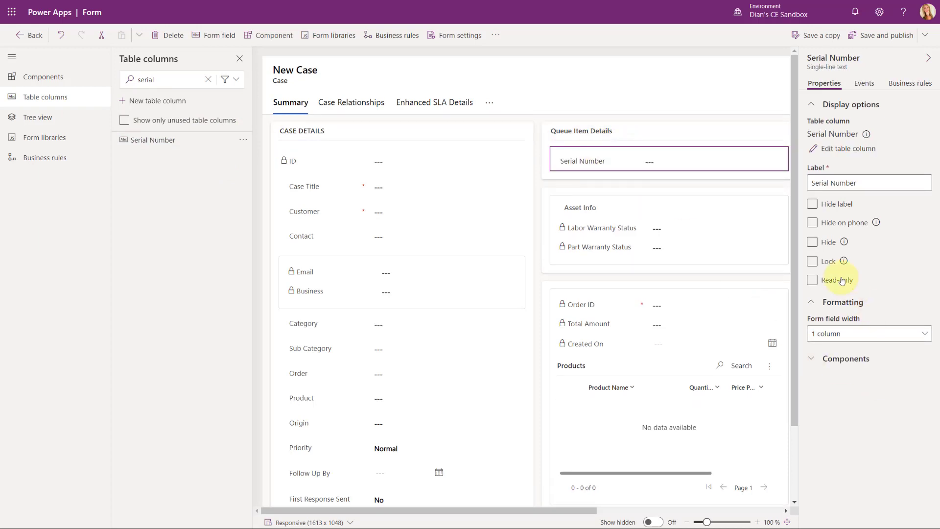
# - Give Serial Number the Queue Item Control, lock the field and hide its label
pyautogui.click(845, 360)
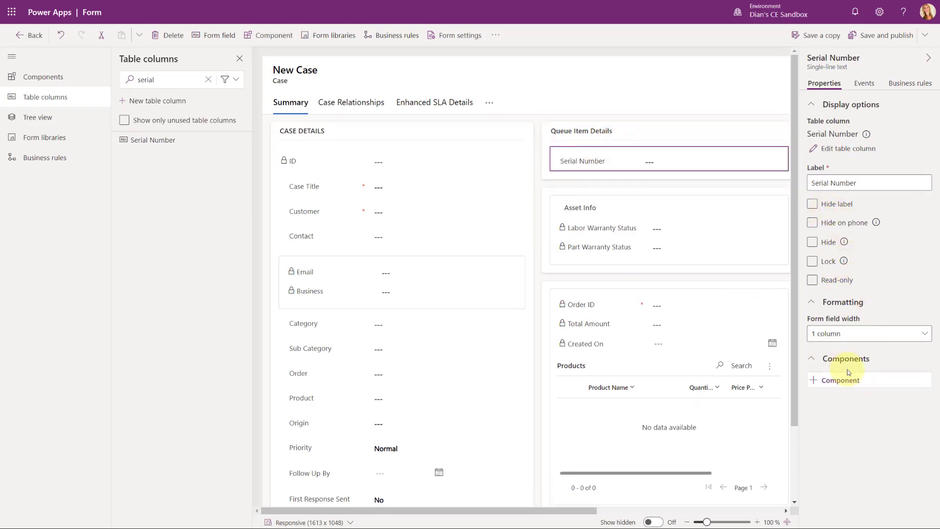
pyautogui.click(894, 382)
pyautogui.scroll(-2, 766, 399)
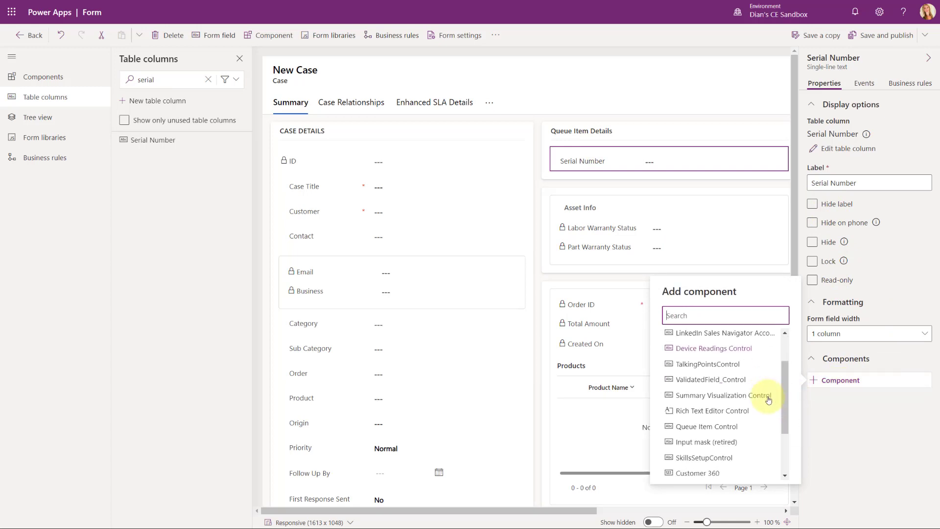
pyautogui.click(724, 377)
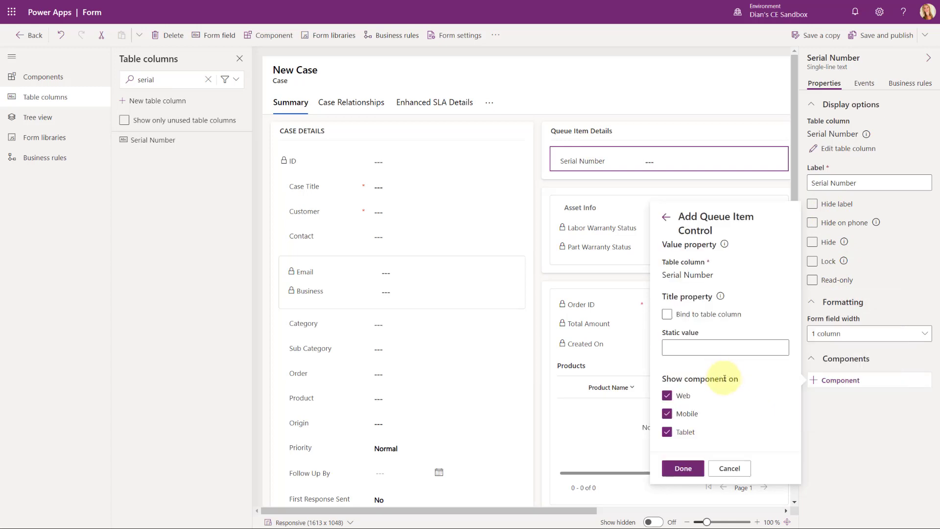
pyautogui.click(683, 469)
pyautogui.click(831, 251)
pyautogui.click(813, 205)
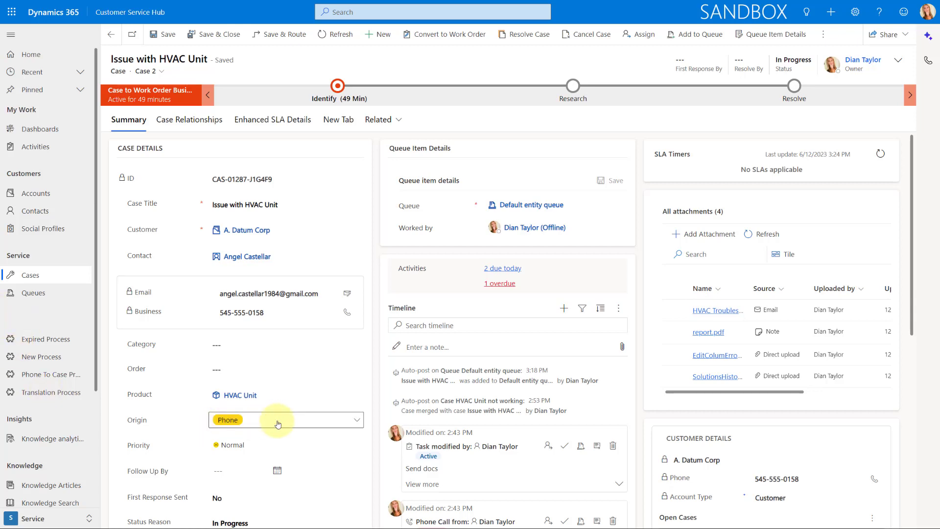
pyautogui.scroll(-1, 260, 420)
pyautogui.click(259, 372)
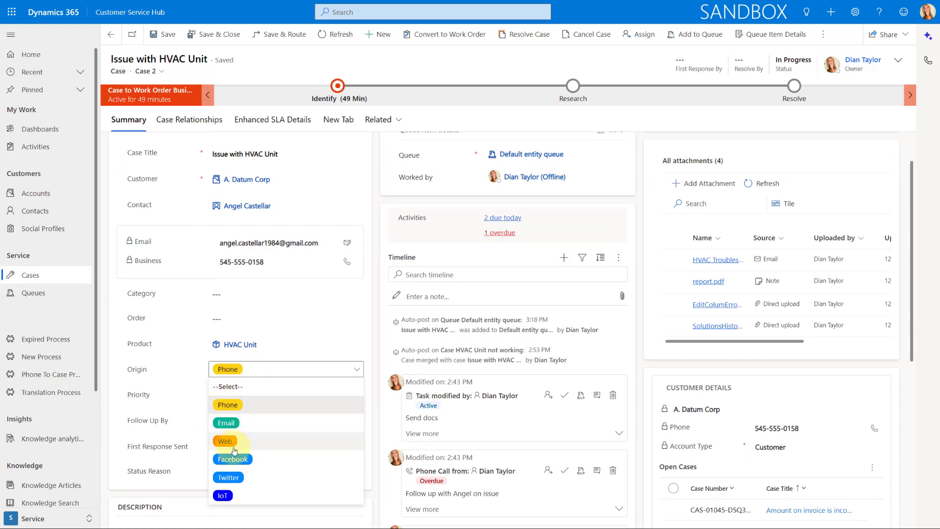
pyautogui.click(371, 373)
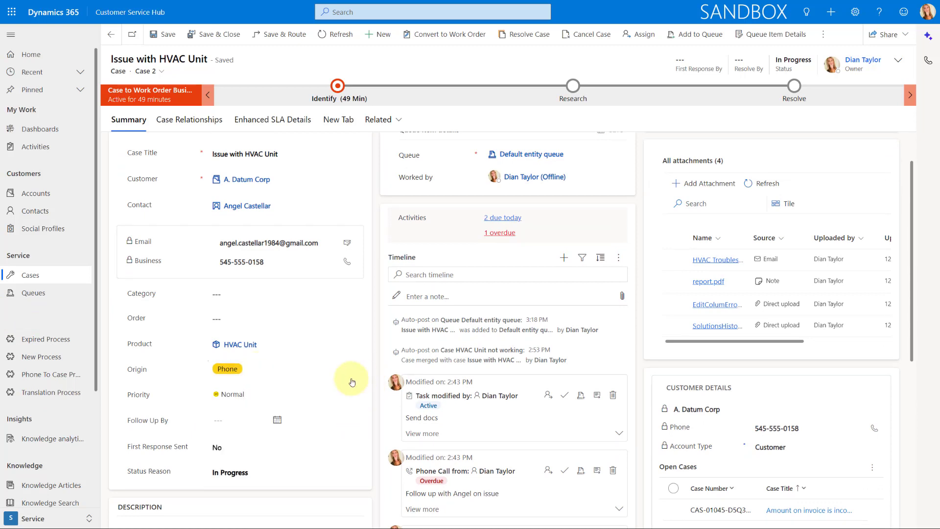
pyautogui.click(240, 395)
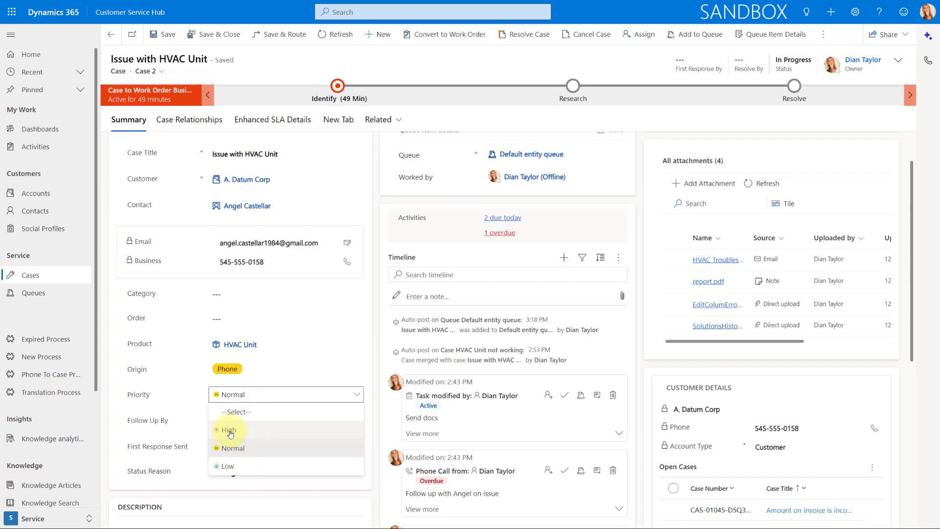
pyautogui.click(373, 367)
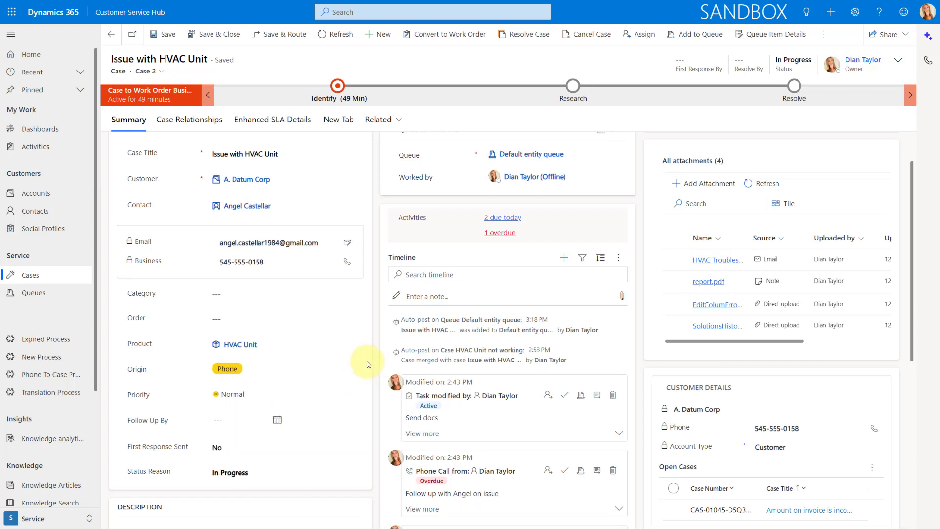
pyautogui.click(248, 474)
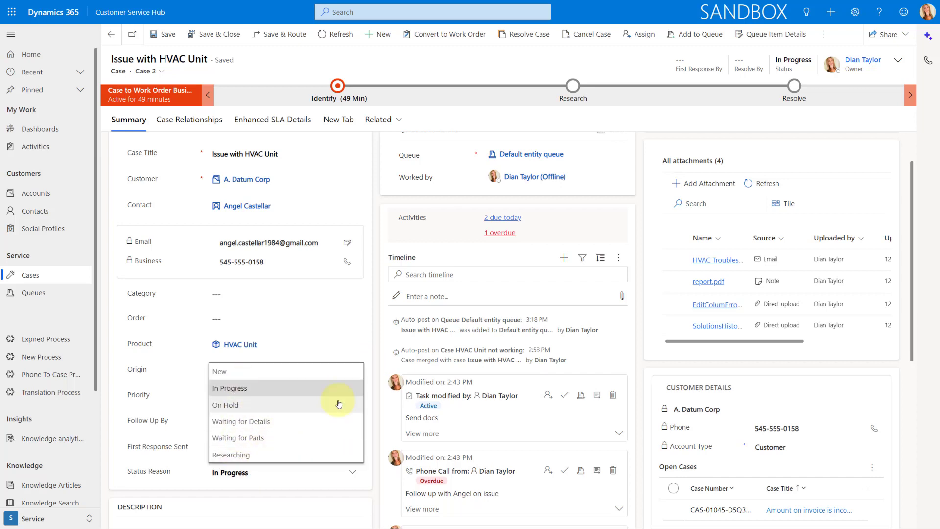
pyautogui.click(373, 378)
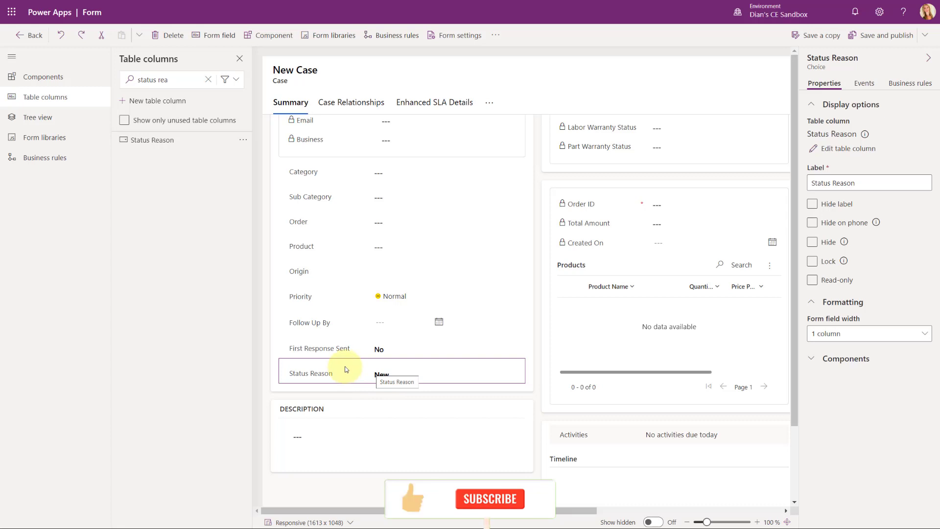
# - Add the OptionSet Wrapper component to Status Reason for Mobile, Tablet and Web, then save and publish
pyautogui.click(832, 359)
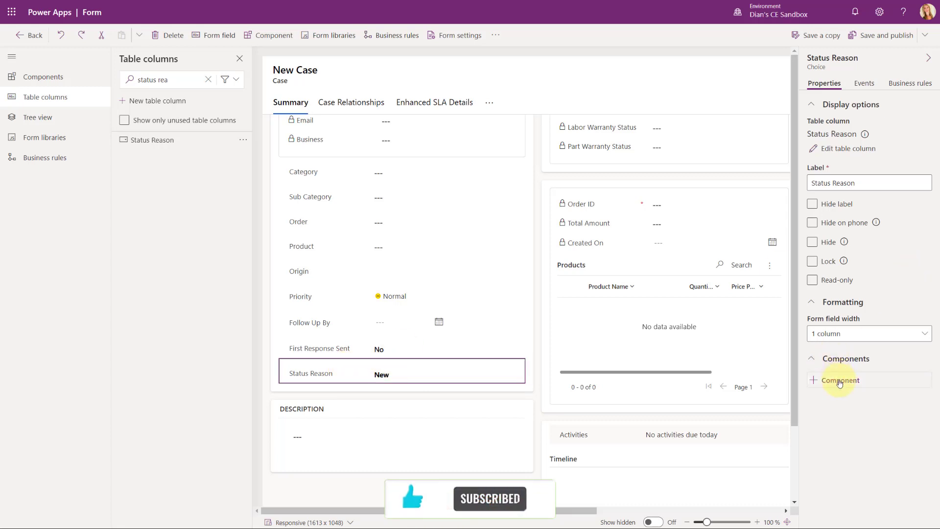
pyautogui.click(839, 380)
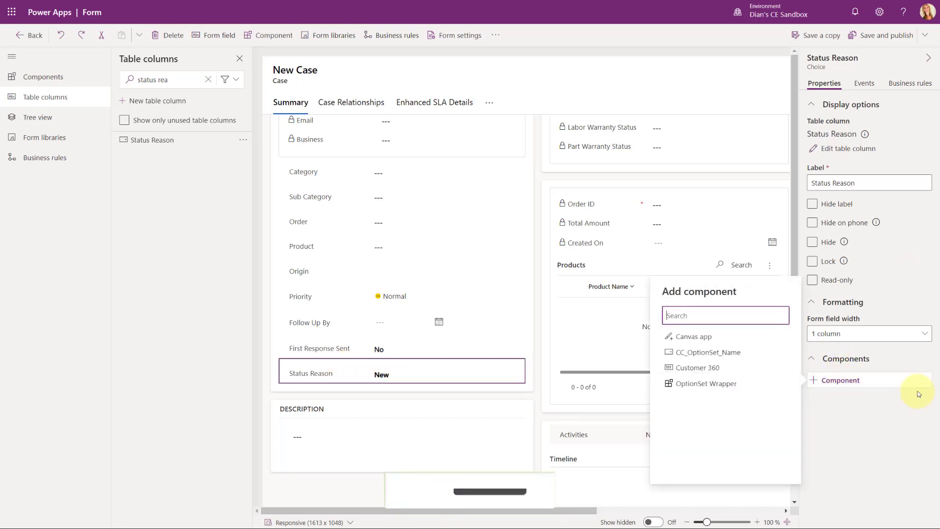
pyautogui.click(687, 386)
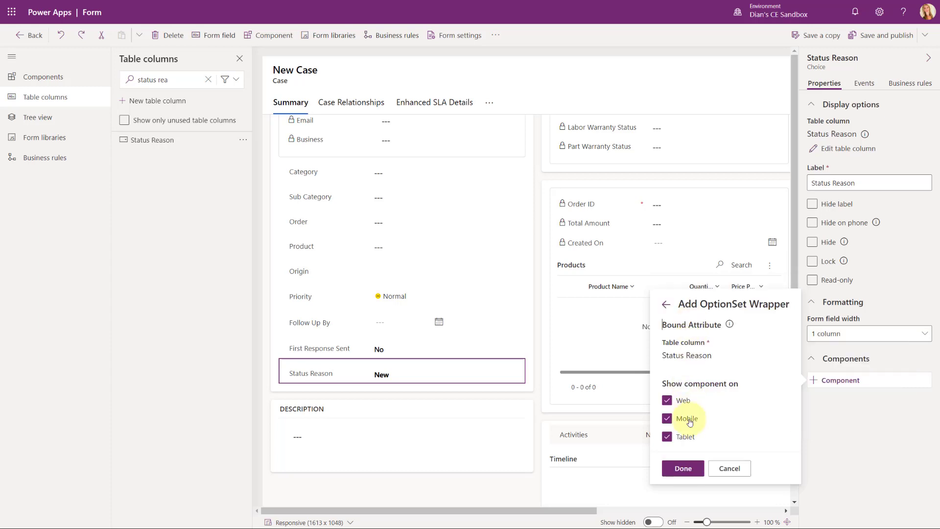
pyautogui.click(685, 469)
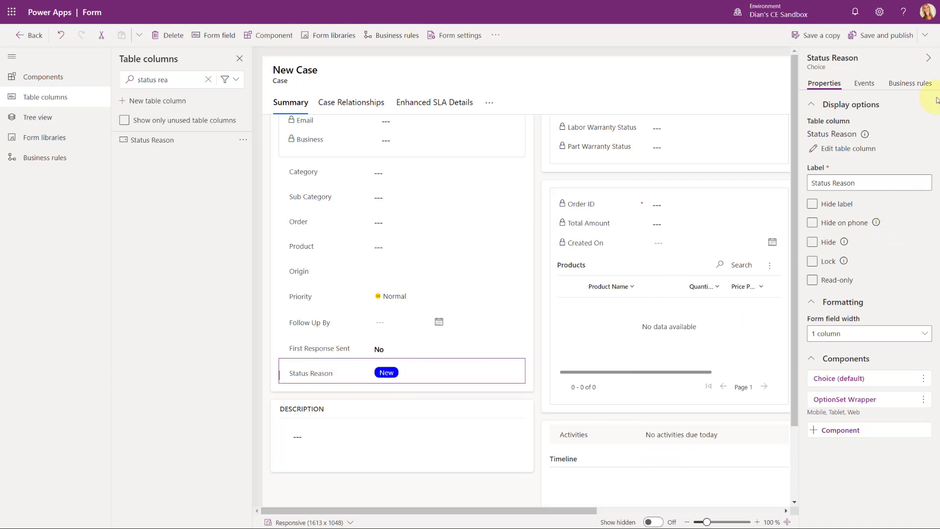
pyautogui.click(878, 36)
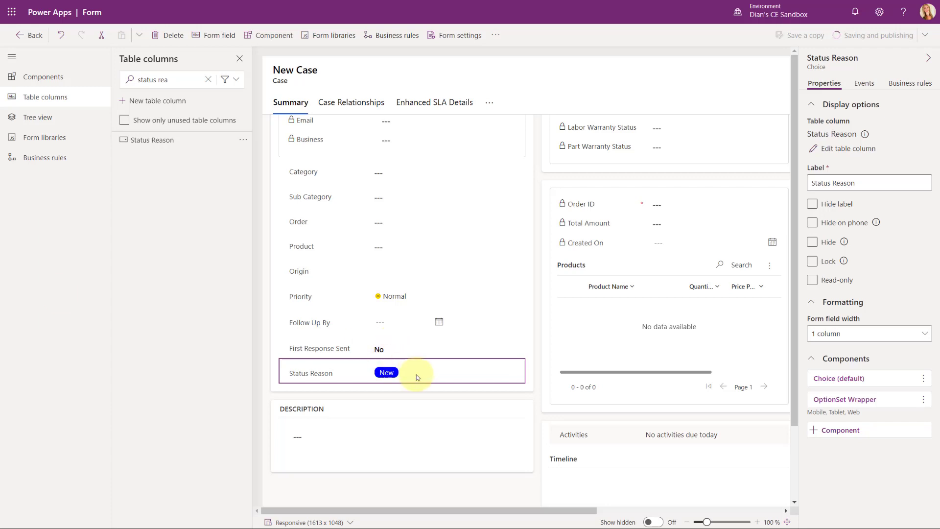
pyautogui.click(243, 139)
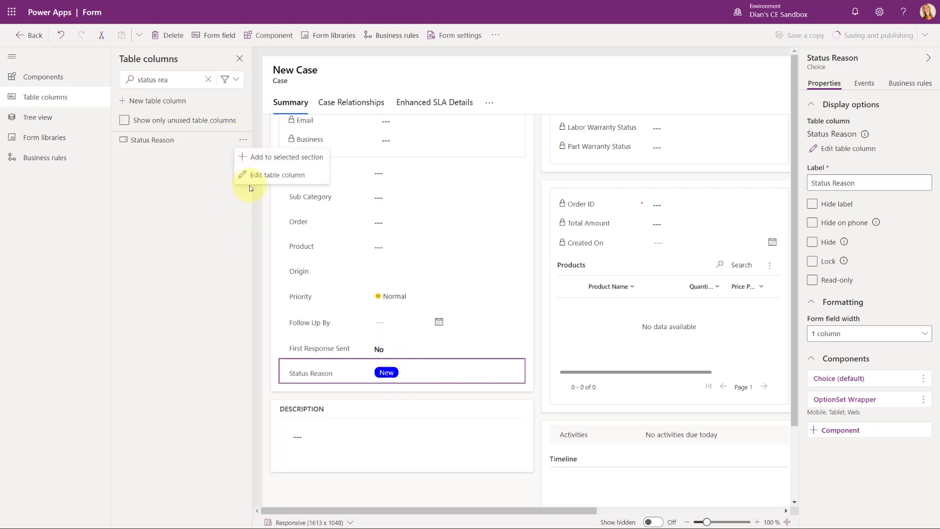
# - Change the Waiting for Parts choice colour from blue to red (247, 7, 7) and save the column
pyautogui.click(297, 177)
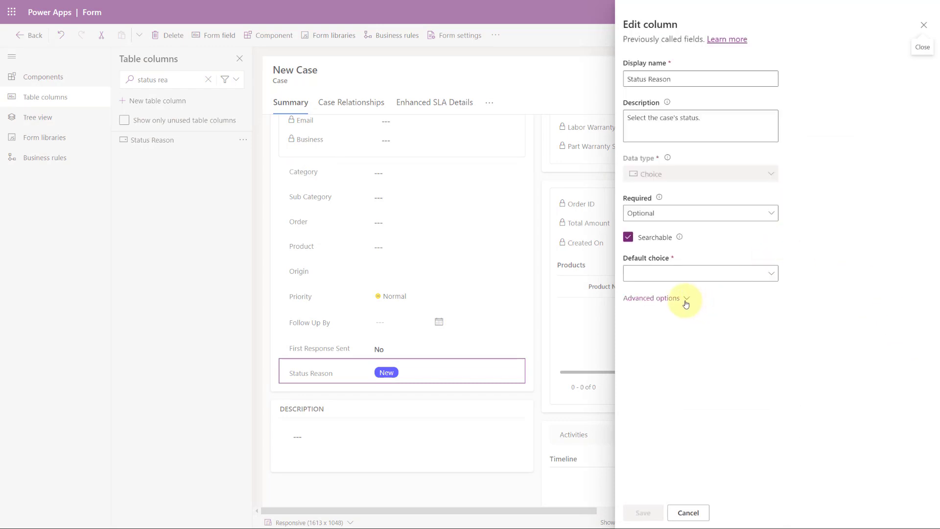
pyautogui.click(659, 299)
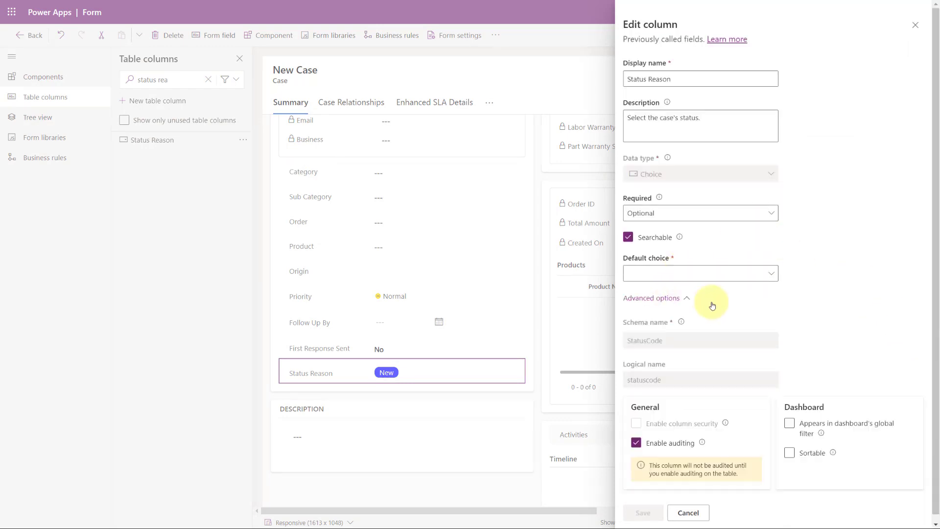
pyautogui.click(695, 215)
pyautogui.click(836, 216)
pyautogui.scroll(-2, 731, 330)
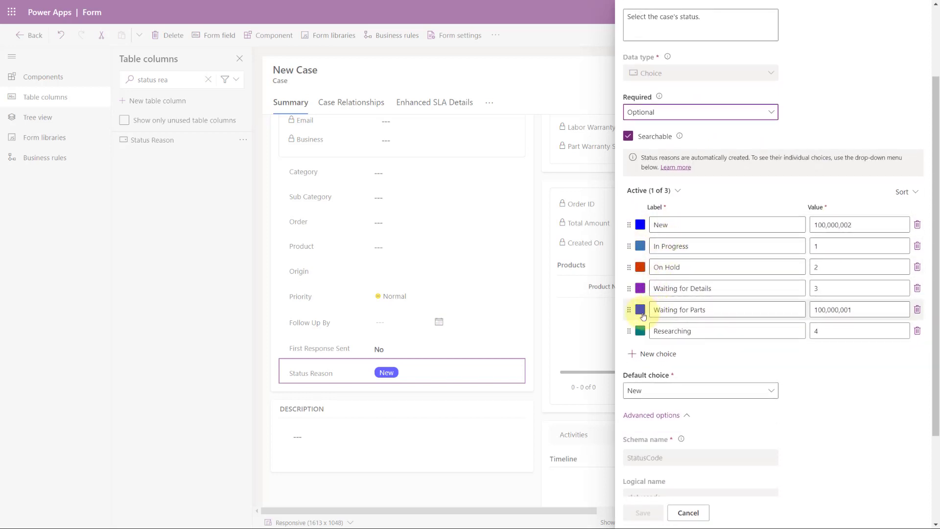
pyautogui.click(640, 310)
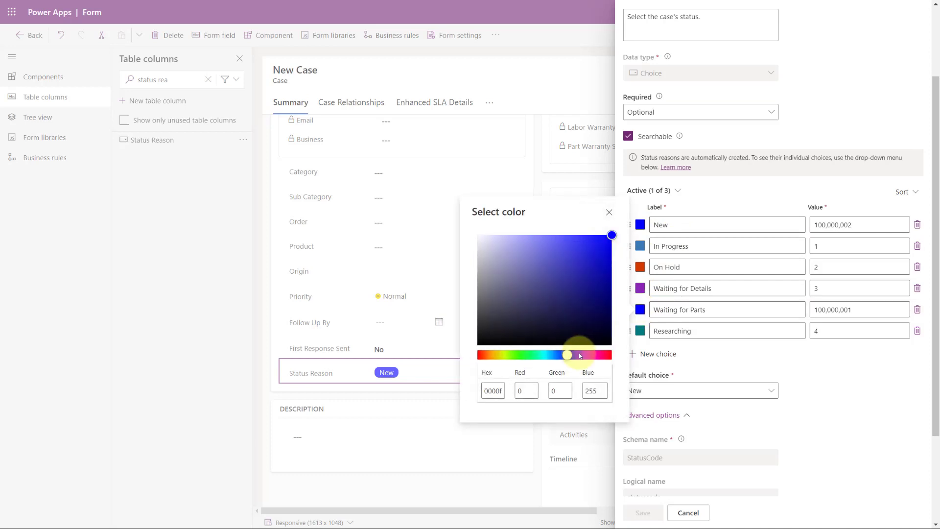
pyautogui.moveTo(611, 235)
pyautogui.mouseDown()
pyautogui.moveTo(486, 264)
pyautogui.moveTo(487, 280)
pyautogui.moveTo(498, 287)
pyautogui.moveTo(489, 276)
pyautogui.moveTo(607, 238)
pyautogui.mouseUp()
pyautogui.click(480, 358)
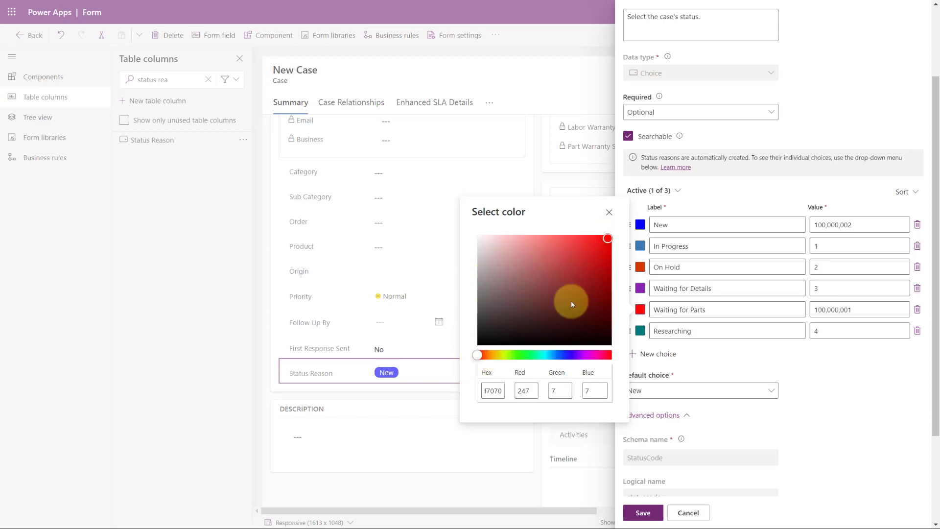
pyautogui.click(610, 213)
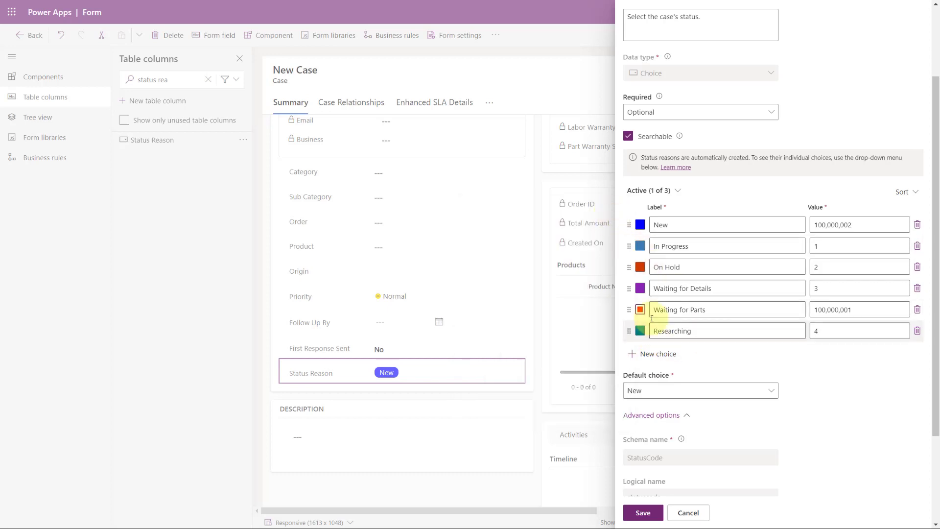
pyautogui.click(641, 514)
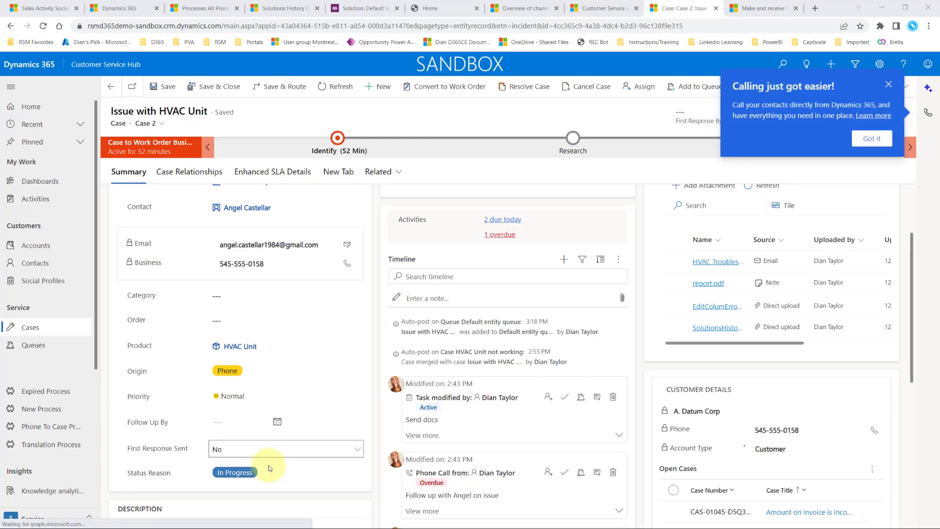
pyautogui.click(245, 473)
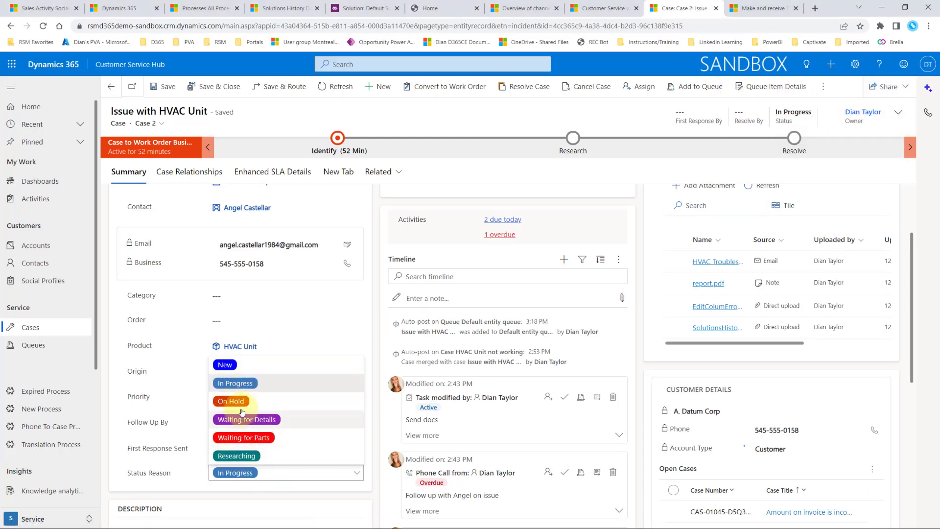
pyautogui.click(373, 362)
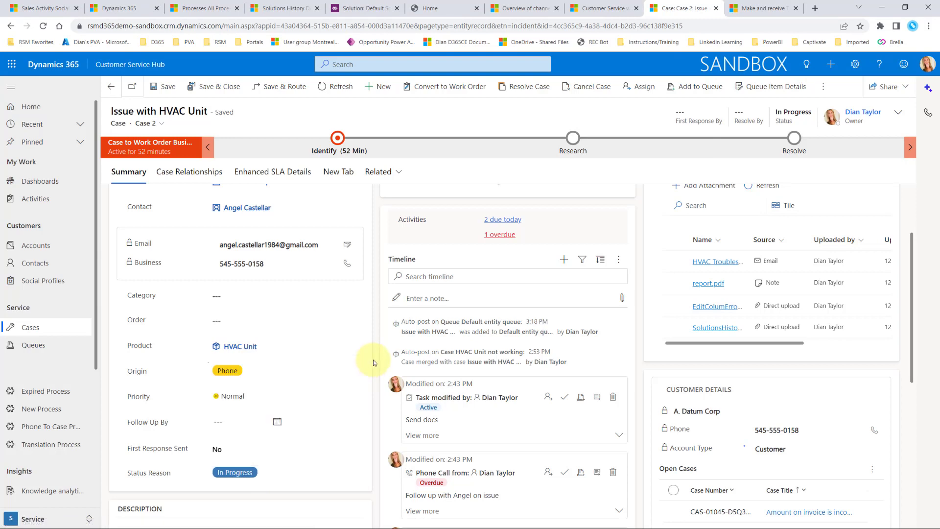